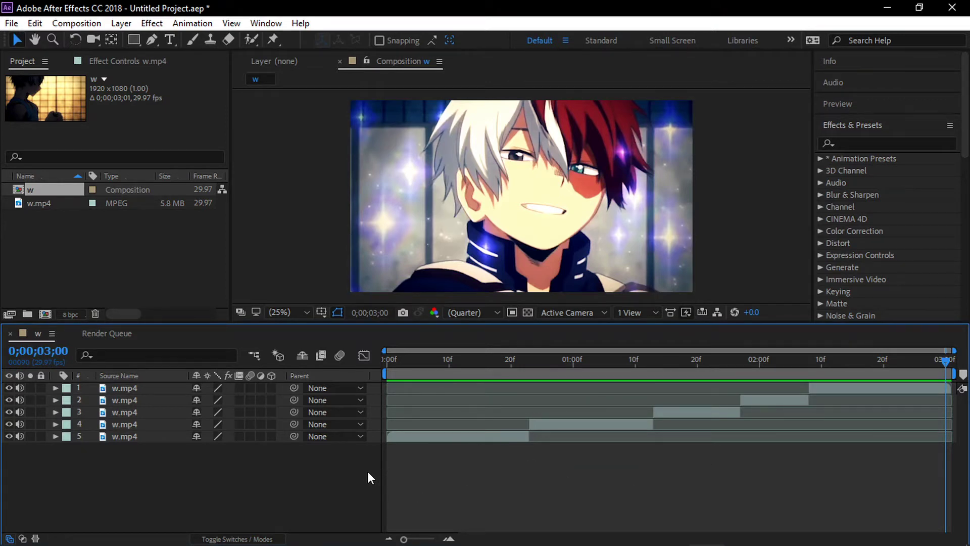
Apply the saved 'Moyion Tile preset' from User Presets to all five w.mp4 layers at once
drag(368, 470, 296, 390)
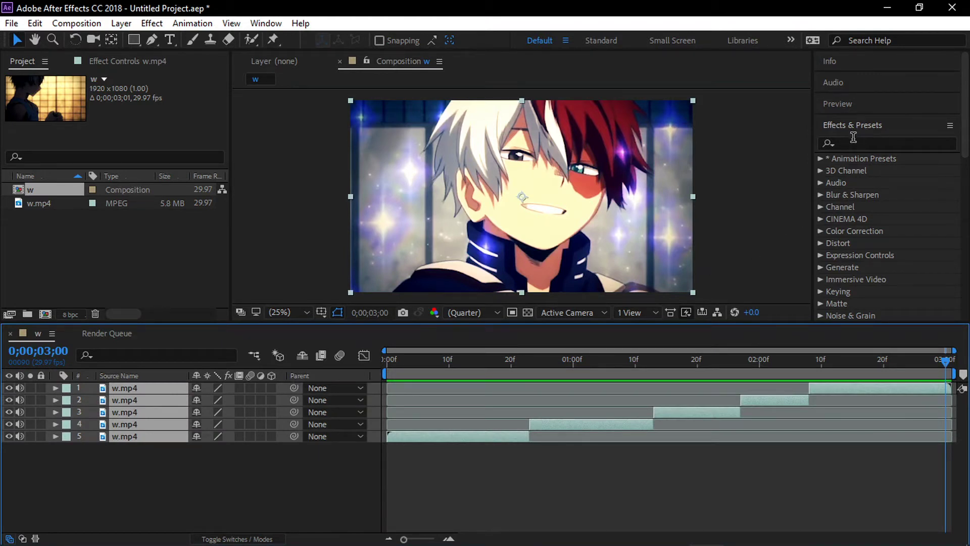
click(853, 139)
text(m)
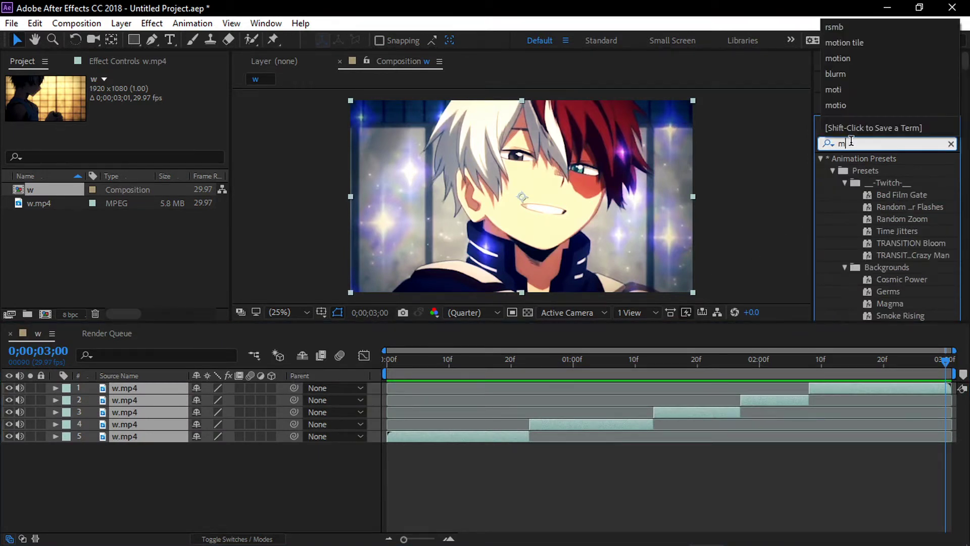
text(otion)
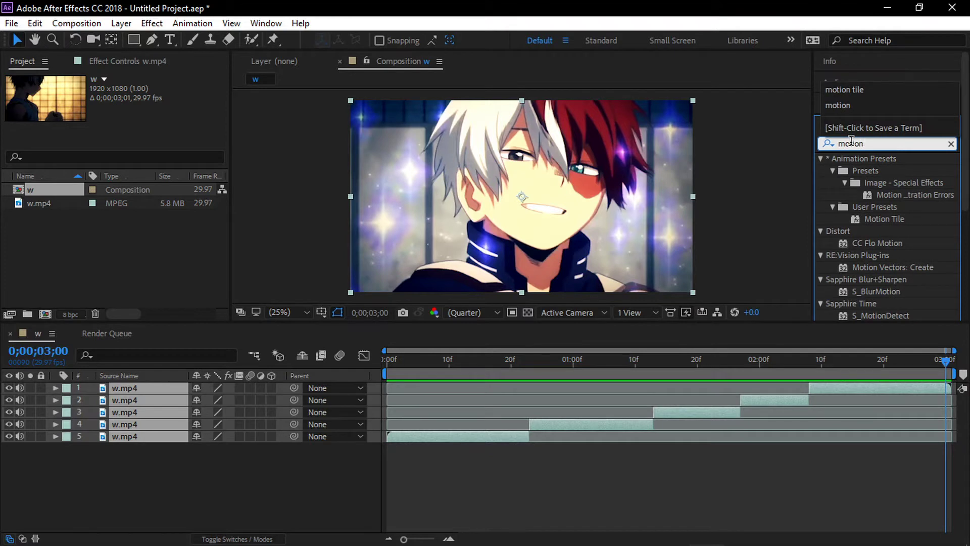
click(831, 207)
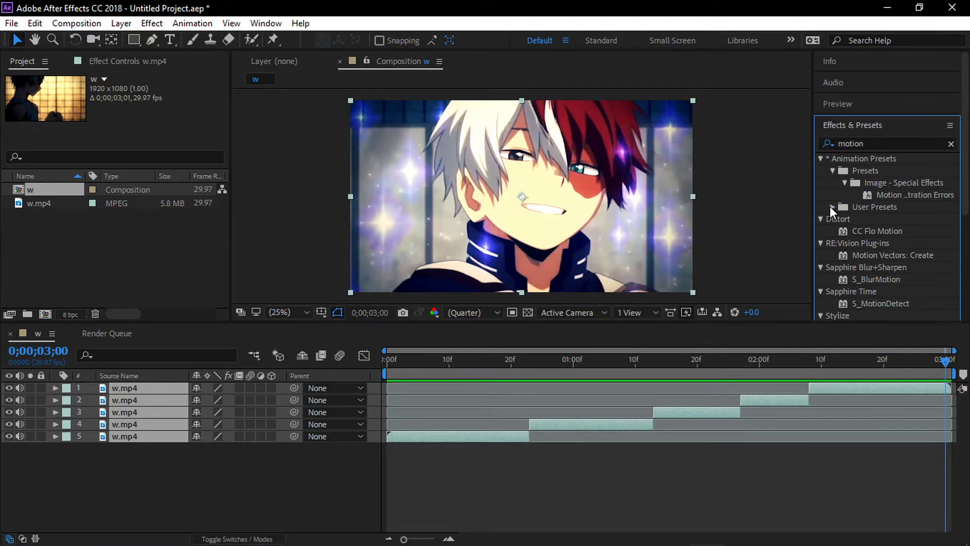
click(833, 206)
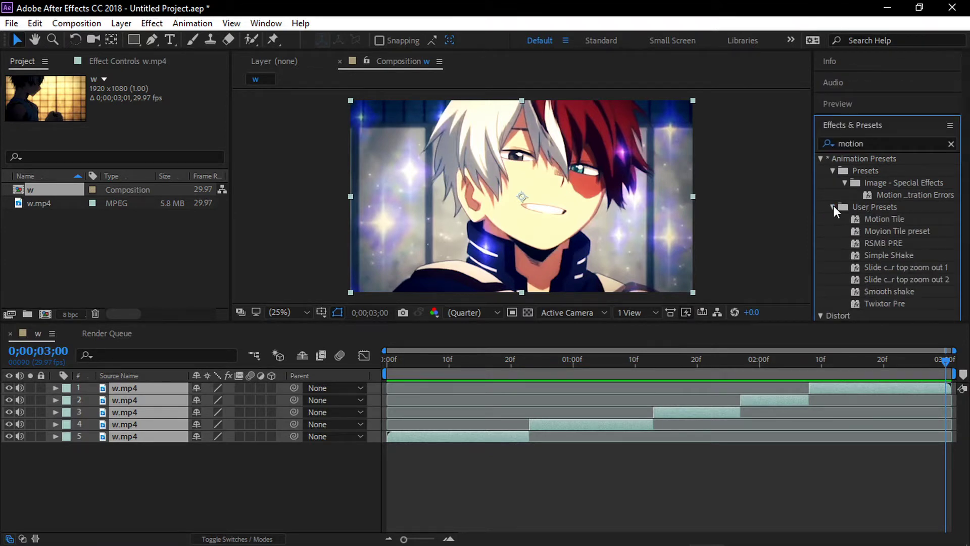
click(884, 233)
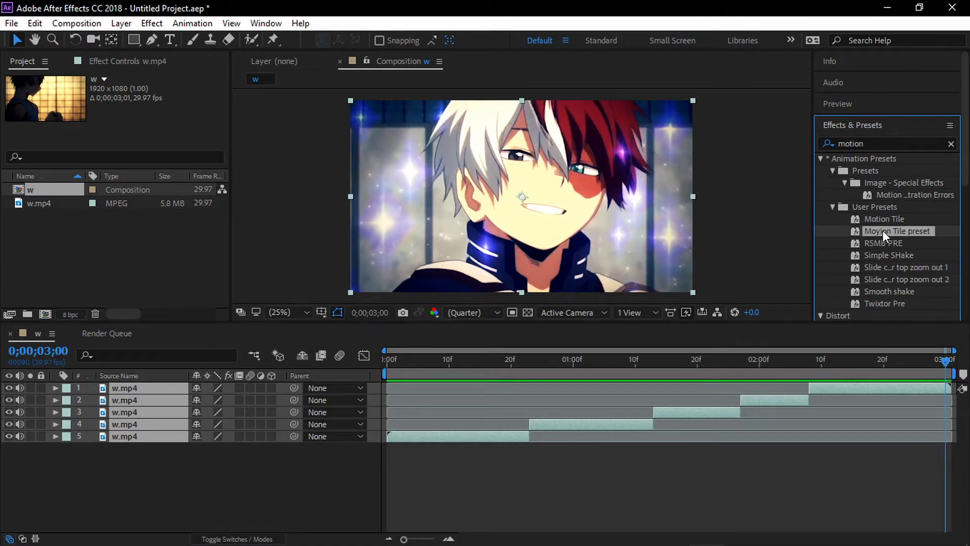
double_click(883, 231)
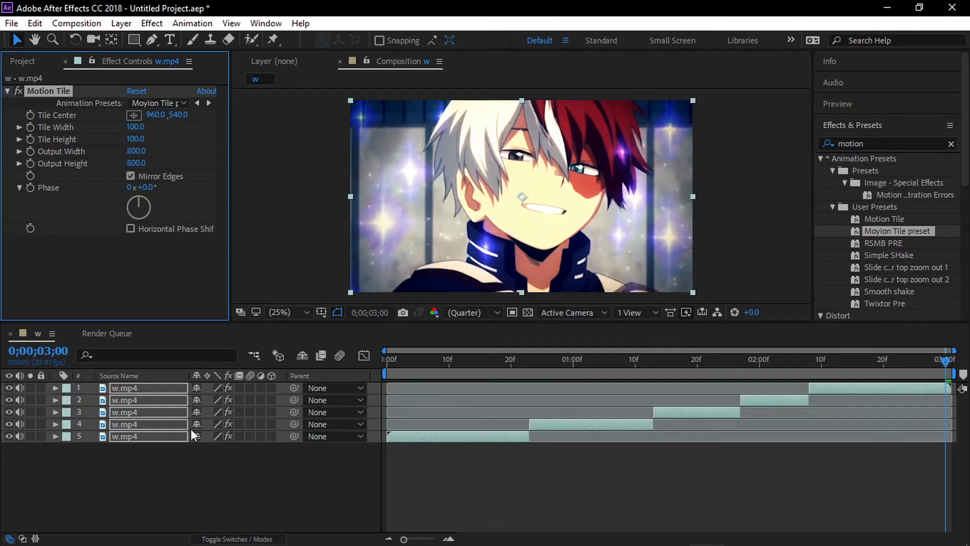
click(216, 475)
click(130, 175)
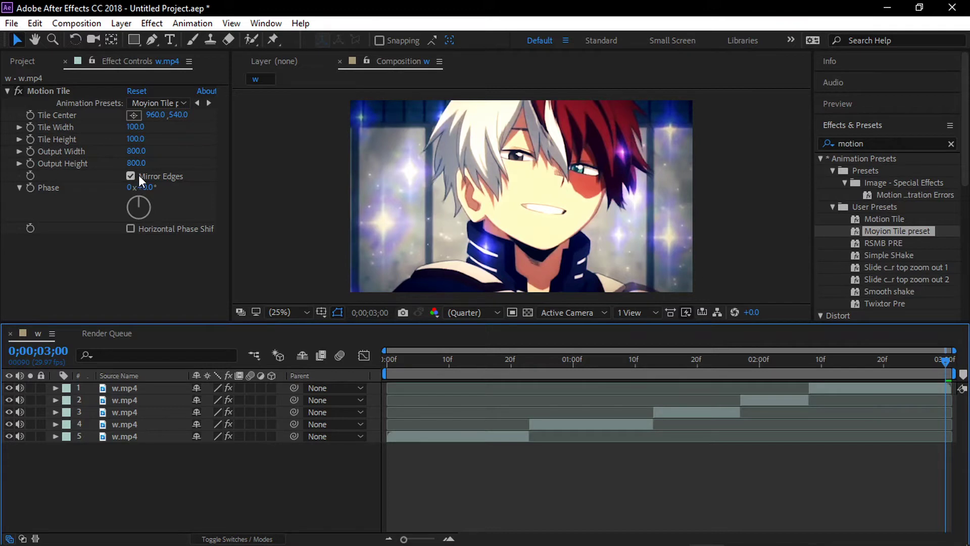
double_click(180, 178)
Keyframe layer 5's Scale at 100% on frame 0, then raise it to 205% at frame 22
click(440, 437)
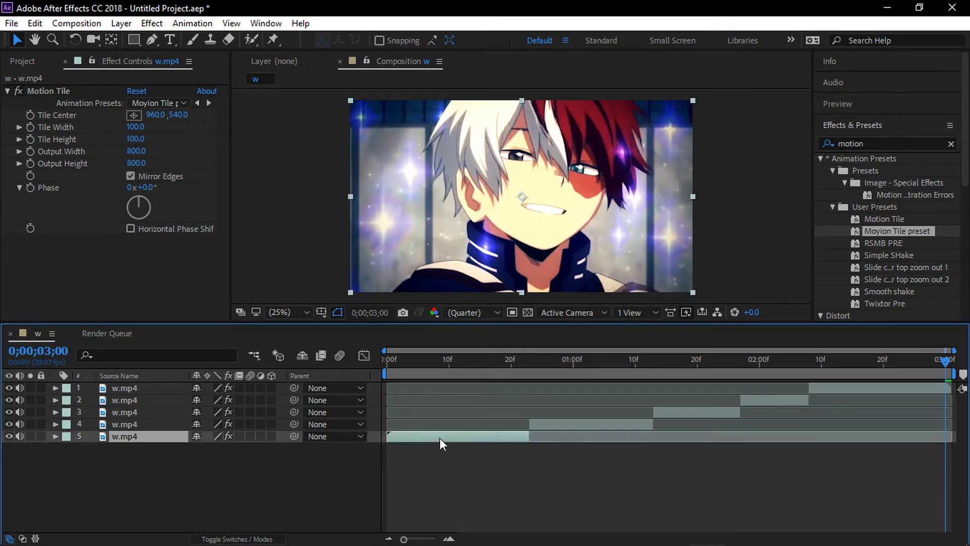
key(Home)
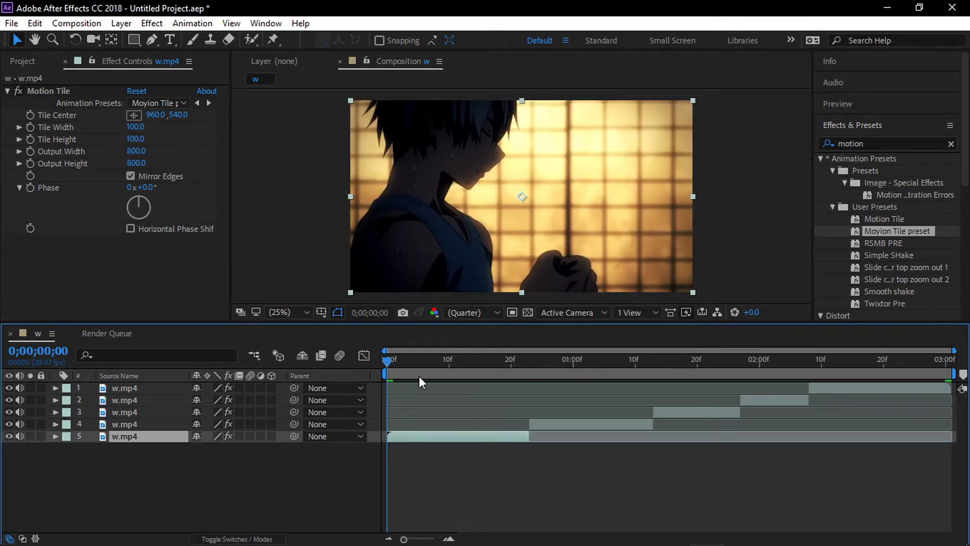
key(s)
click(91, 450)
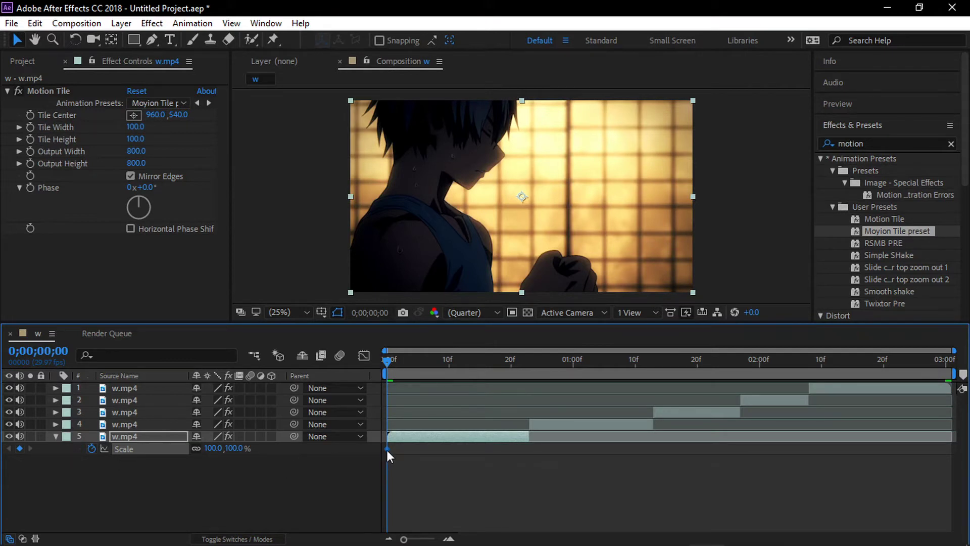
key(s)
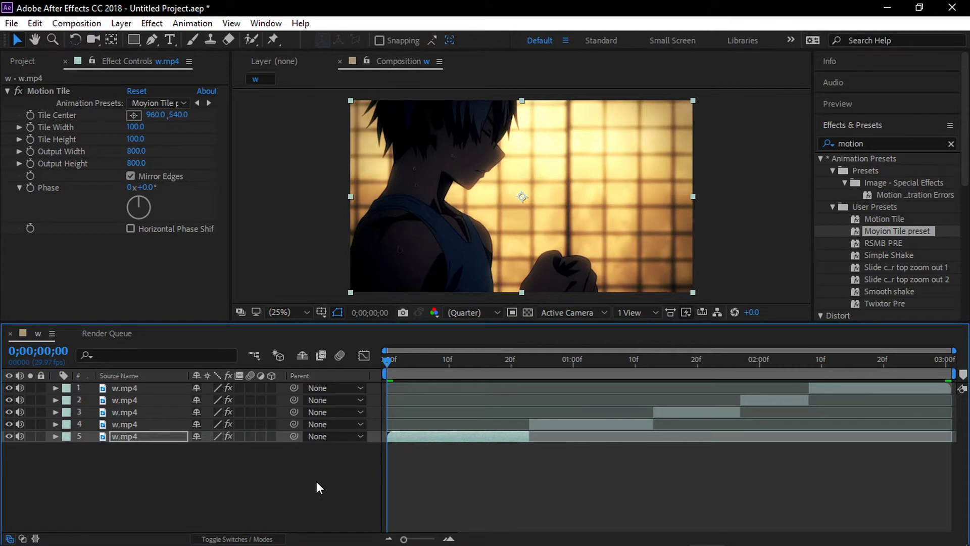
key(s)
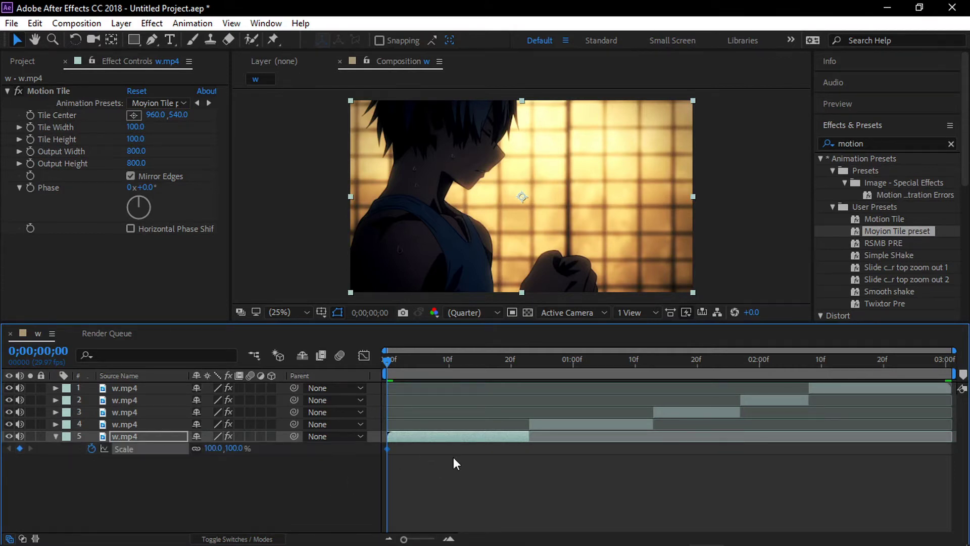
key(s)
key(s)
key(space)
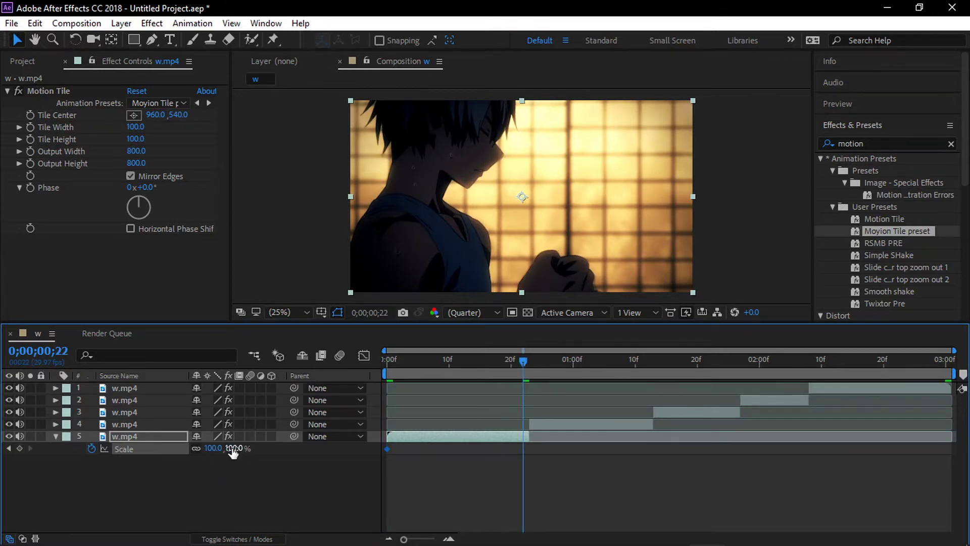
drag(232, 451, 309, 450)
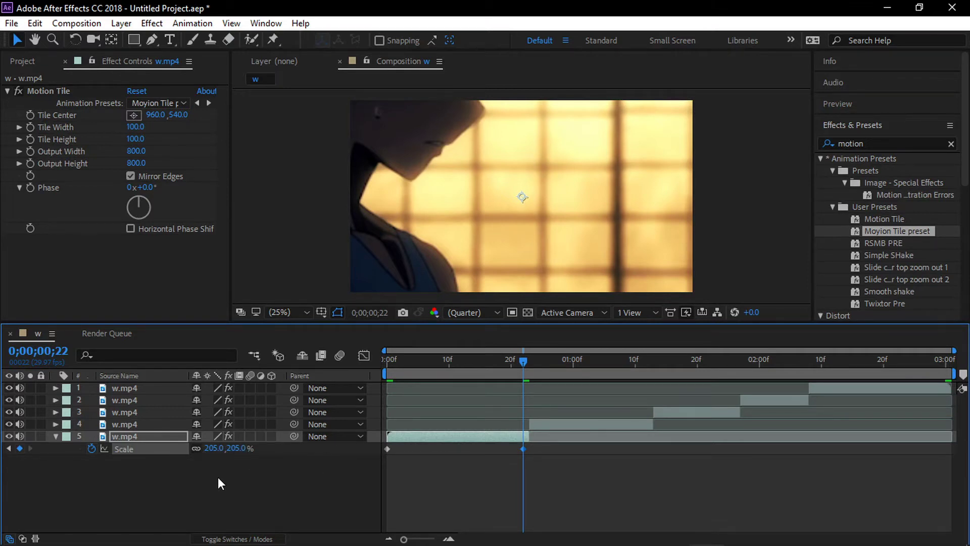
drag(547, 474, 358, 447)
Drag layer 5's Scale Bezier handles so the zoom lingers near 100%, then surges to 205%
click(365, 354)
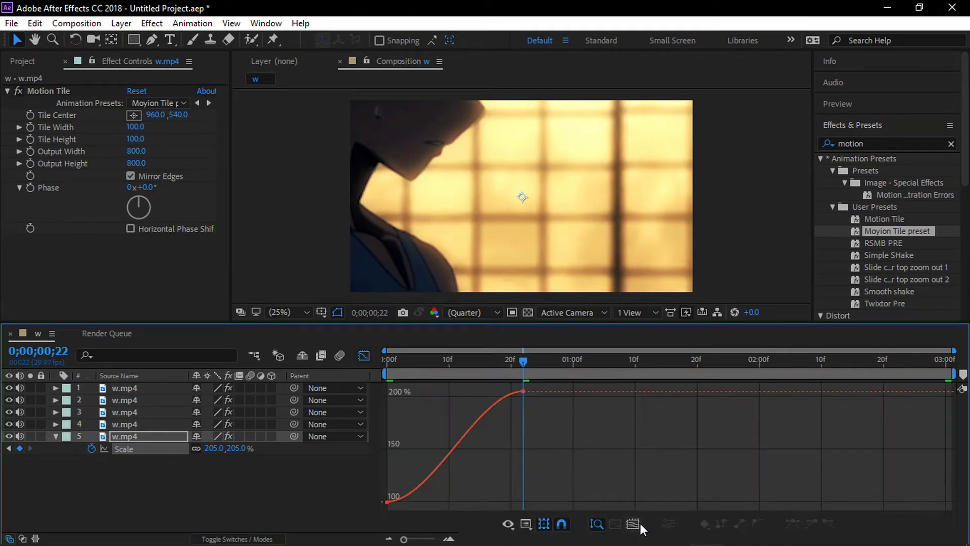
click(634, 525)
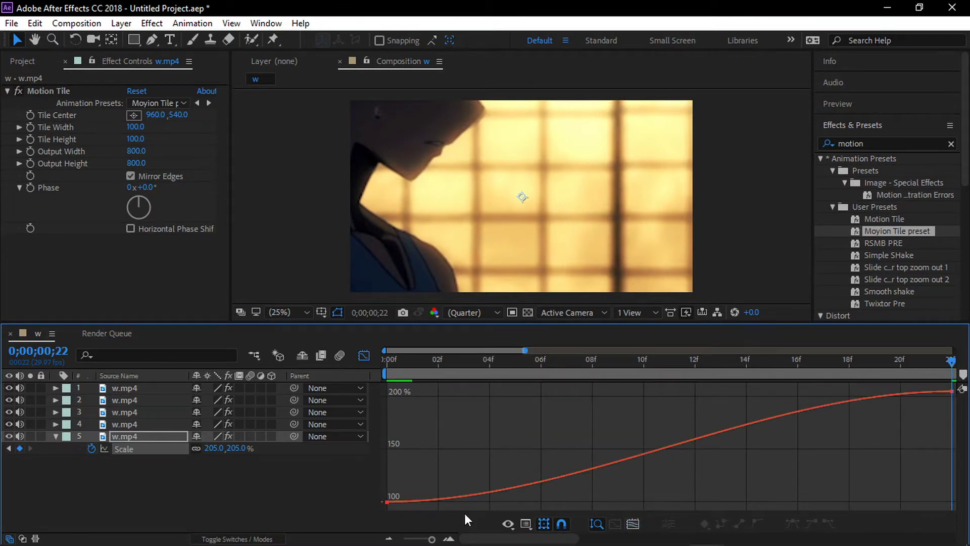
click(387, 502)
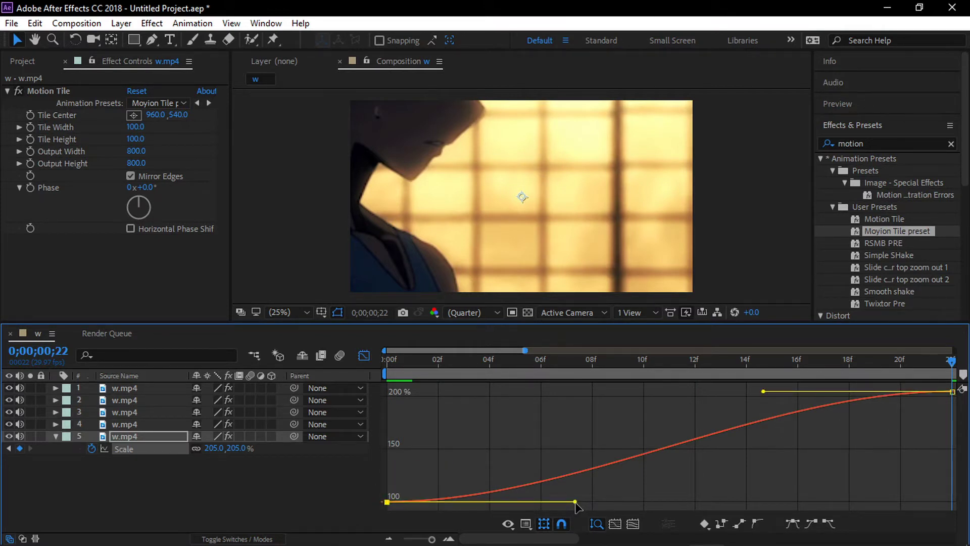
drag(576, 503, 844, 450)
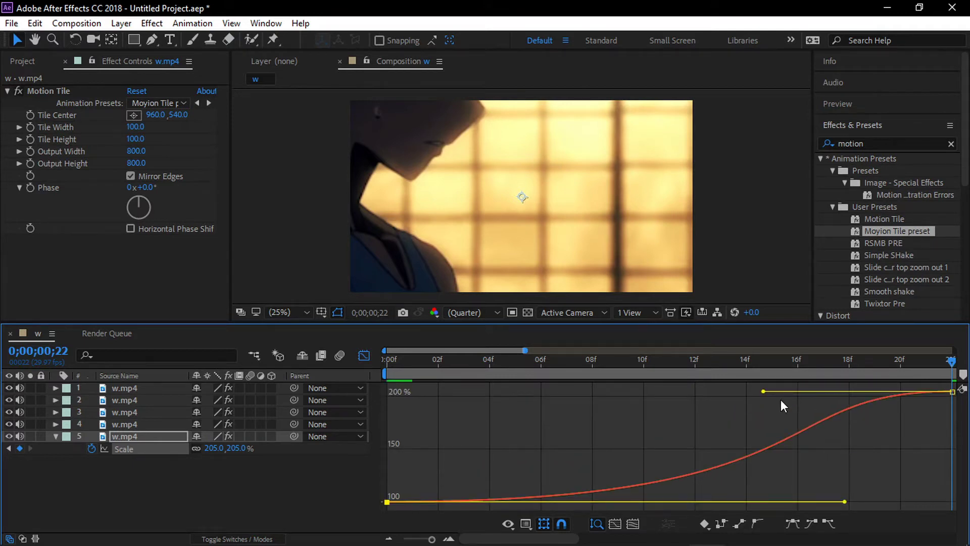
drag(764, 392, 952, 481)
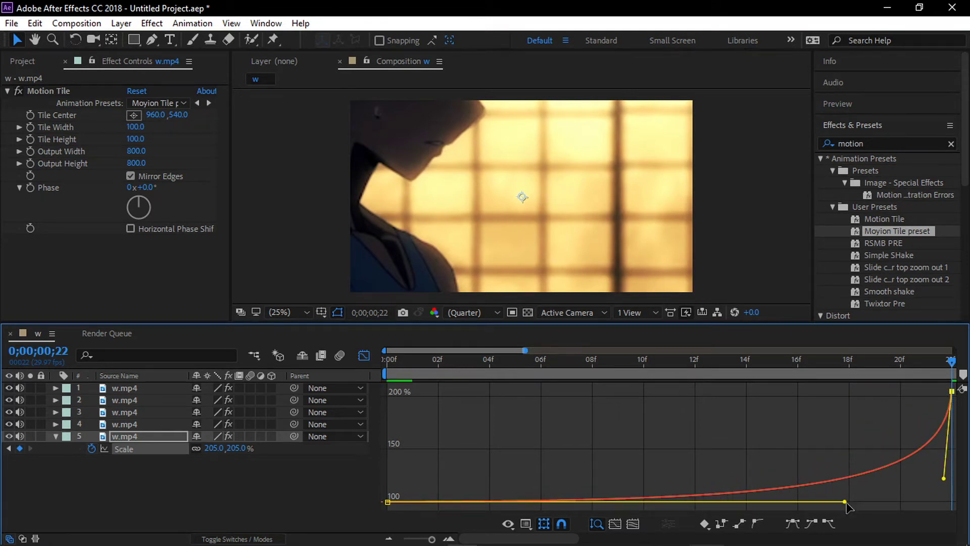
drag(846, 503, 860, 502)
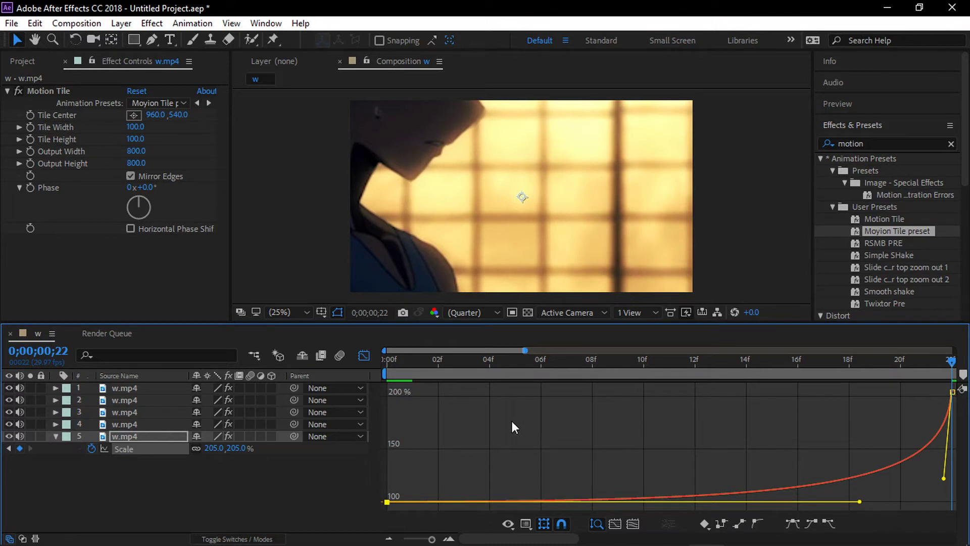
click(360, 358)
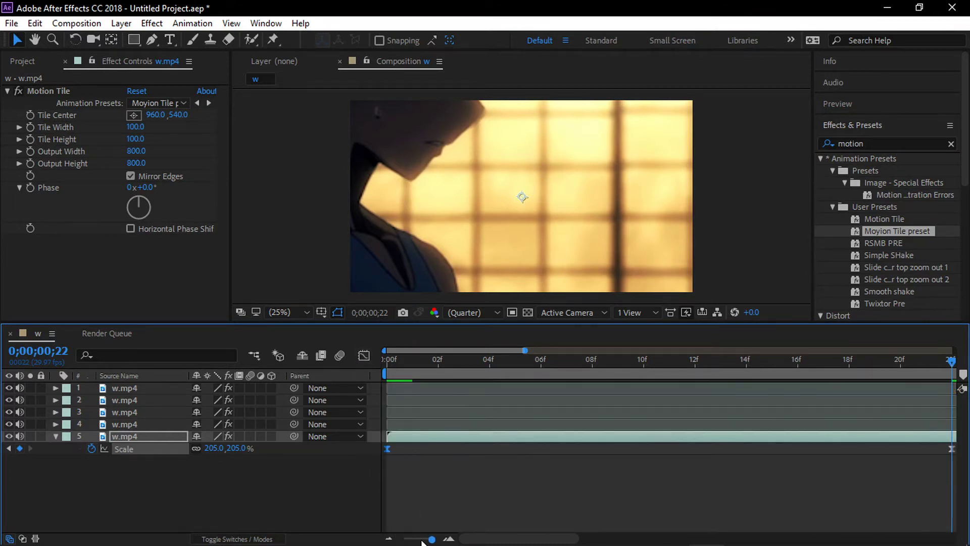
Keyframe layer 4's Scale at about 70% on its first frame and 100% at 1;03
drag(432, 539, 416, 539)
click(623, 425)
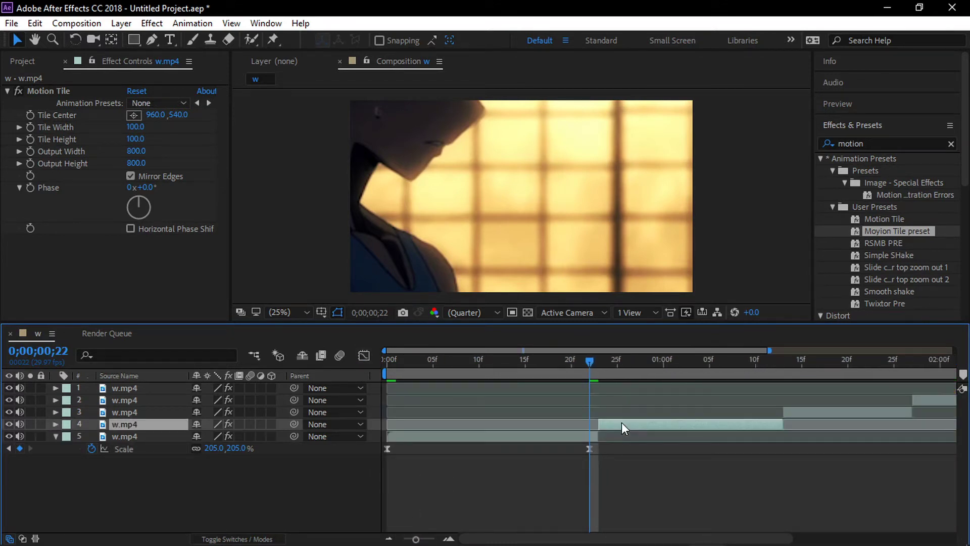
key(Page_Down)
key(s)
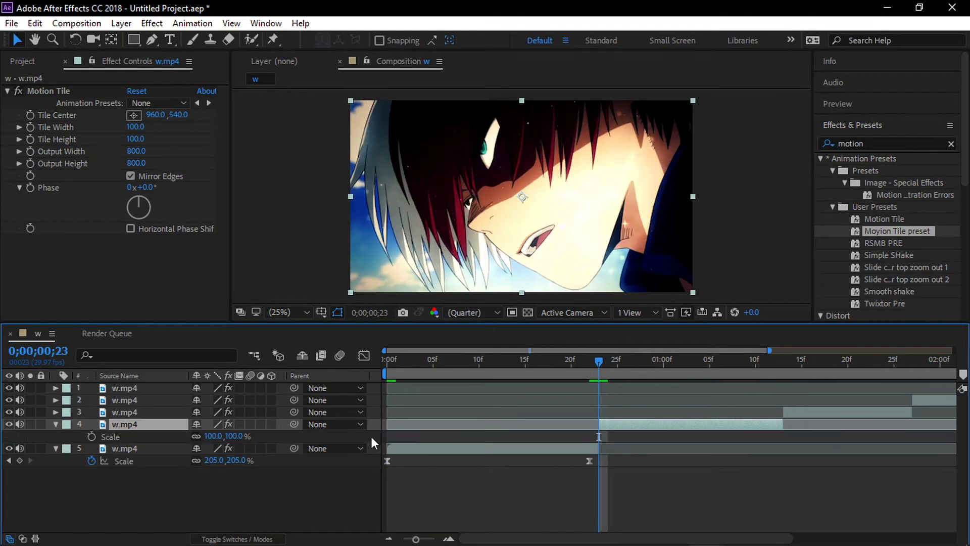
click(91, 436)
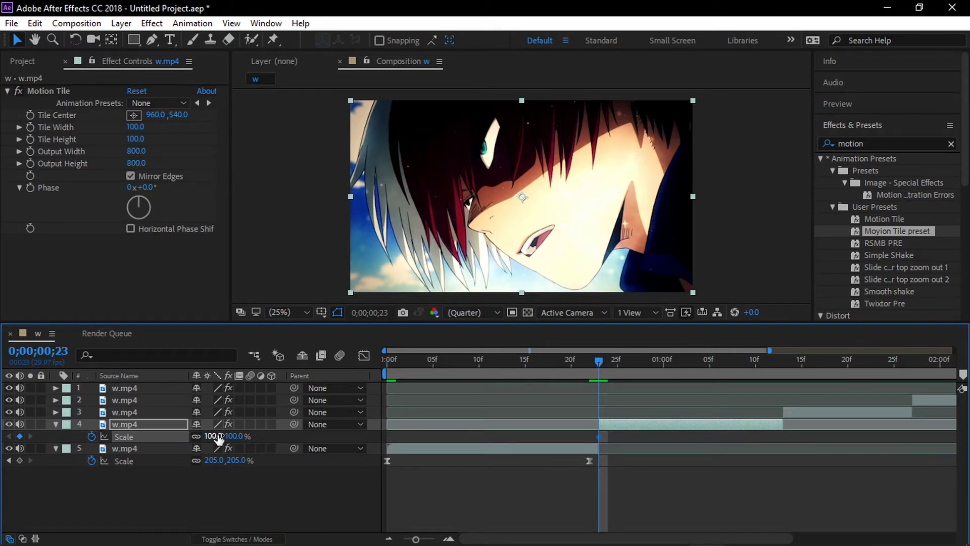
drag(214, 435, 201, 438)
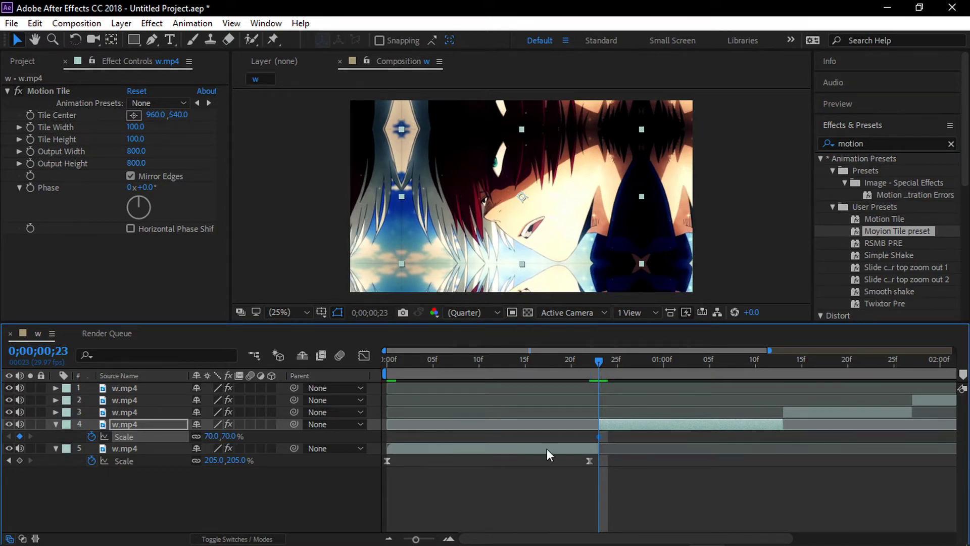
click(685, 368)
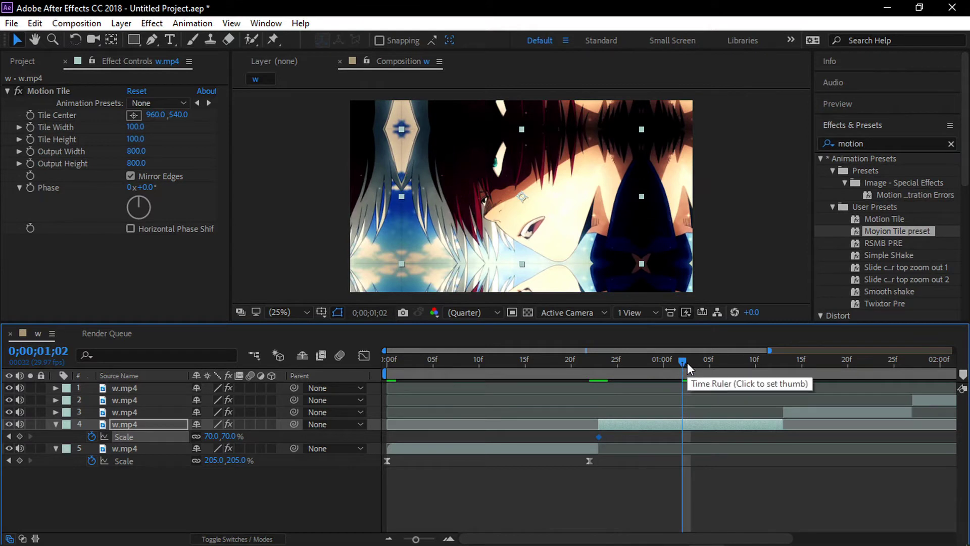
click(687, 362)
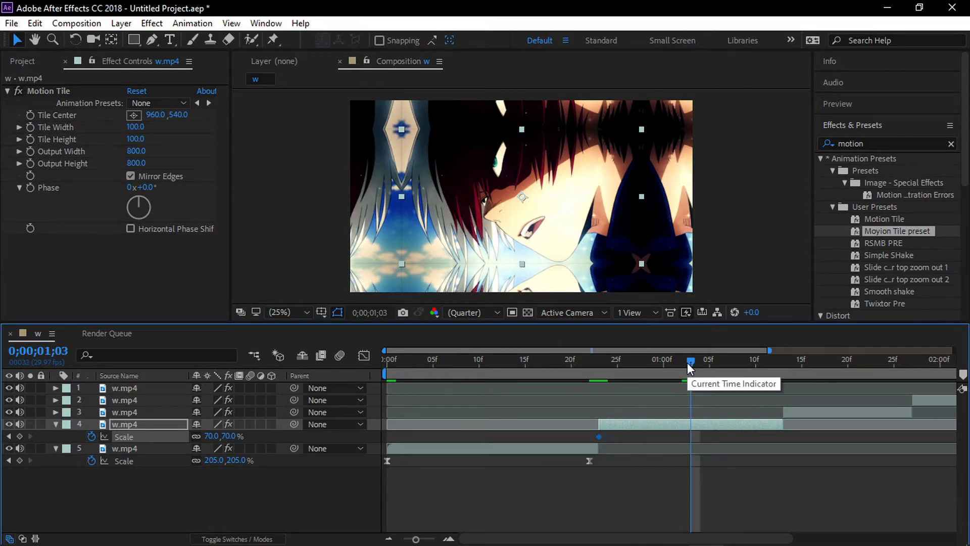
click(212, 436)
text(1)
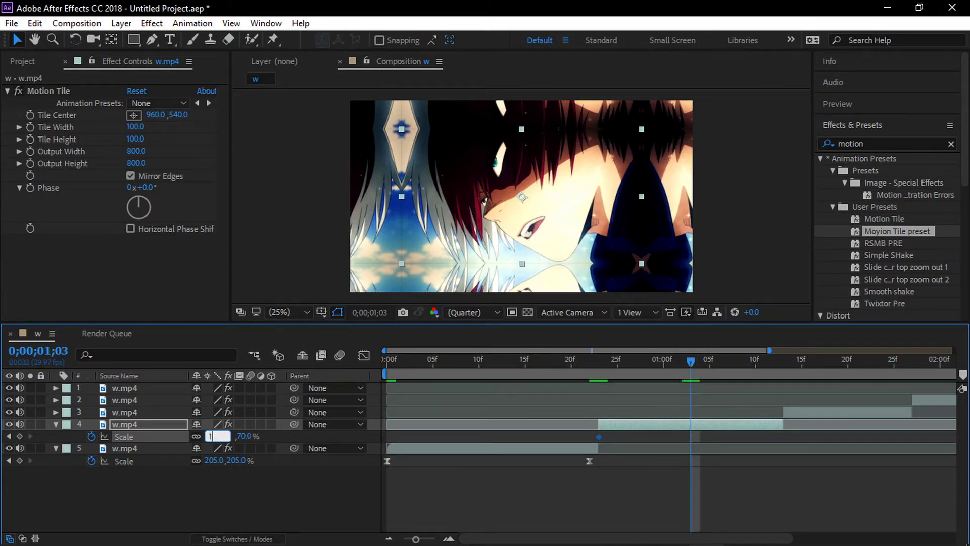
key(Return)
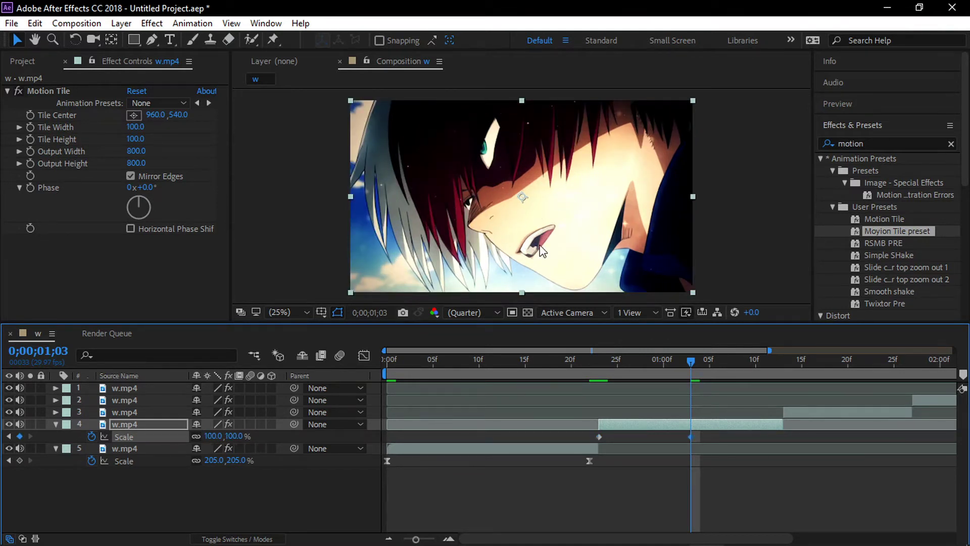
Scale layer 4 to 297% on its last frame and Easy Ease all three Scale keyframes
key(o)
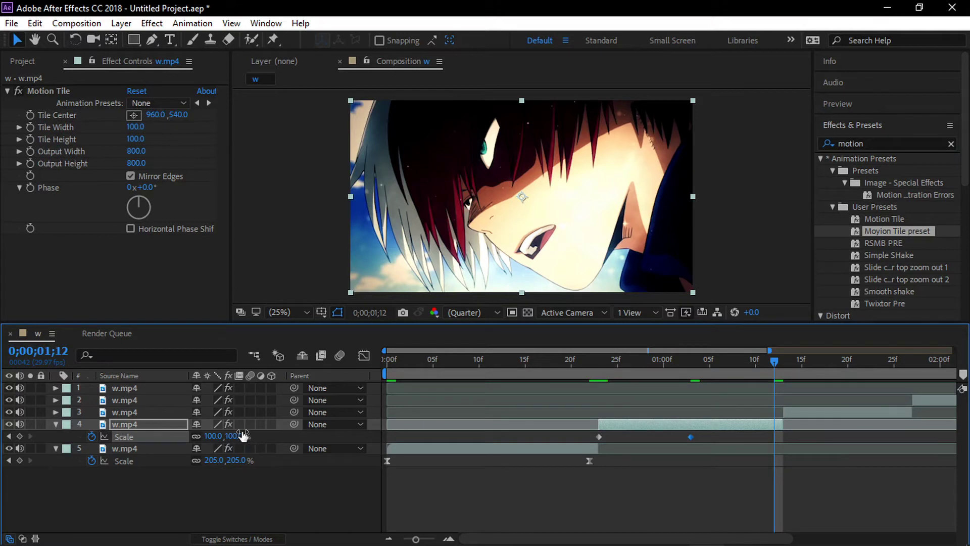
drag(213, 436, 324, 413)
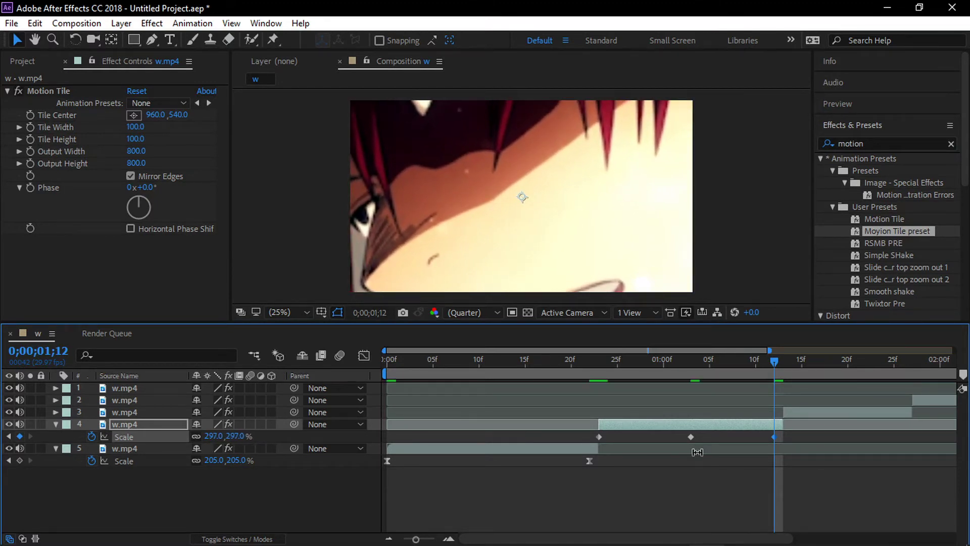
drag(578, 434, 820, 439)
key(F9)
click(365, 356)
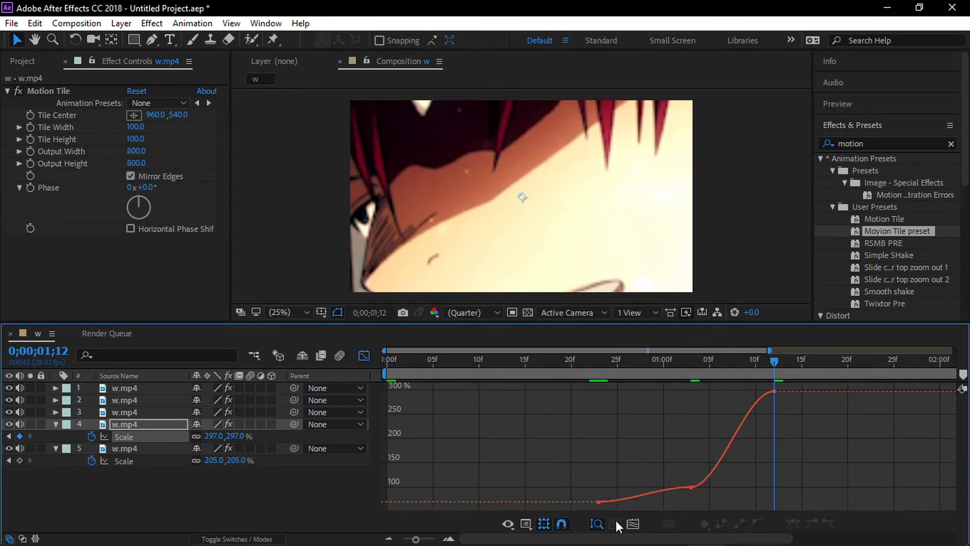
Adjust the first keyframe's handles so layer 4 eases gently from 70% into 100%
click(634, 522)
click(386, 502)
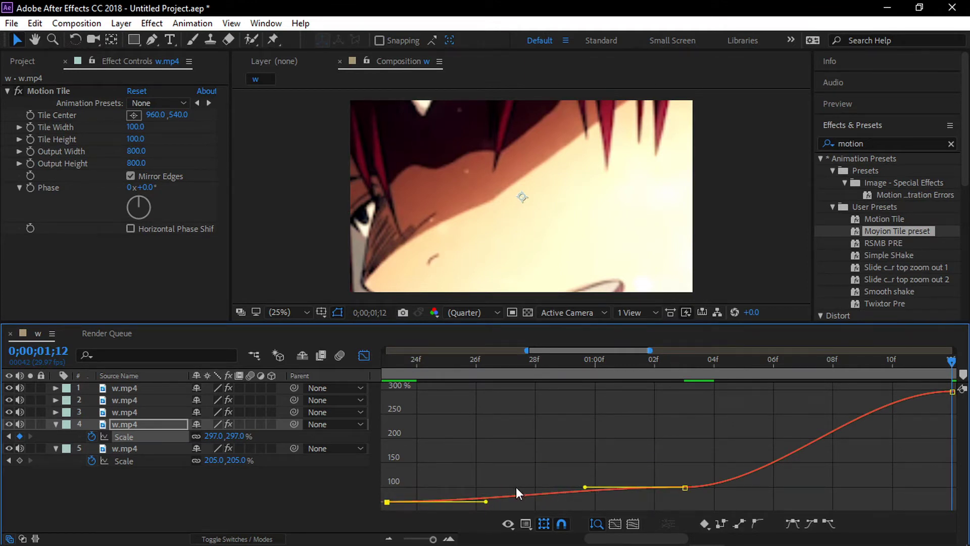
drag(486, 502, 374, 491)
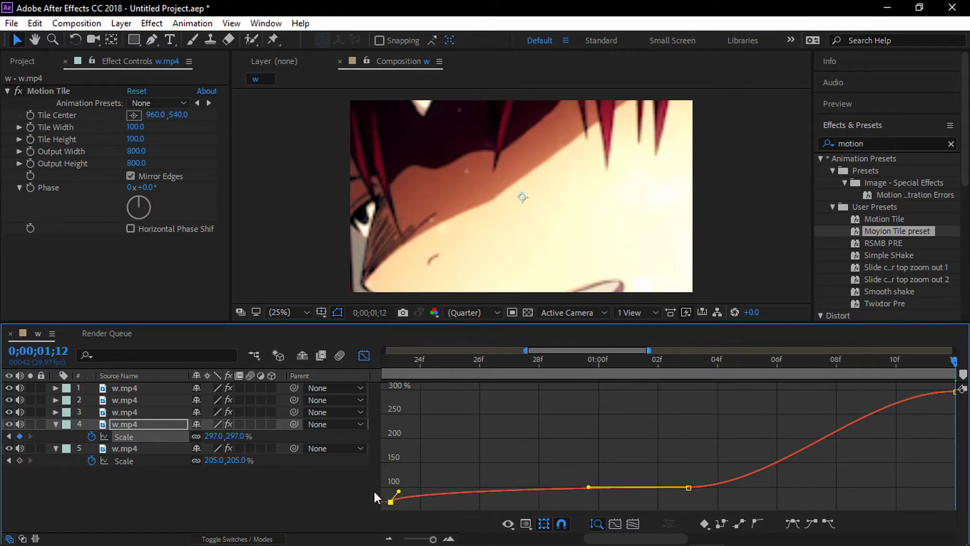
drag(593, 488, 425, 477)
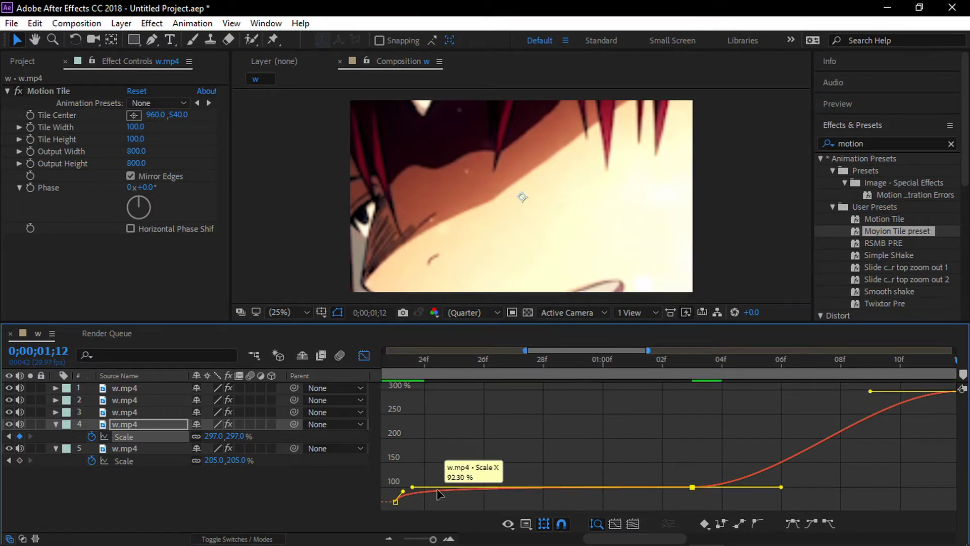
drag(416, 486, 422, 488)
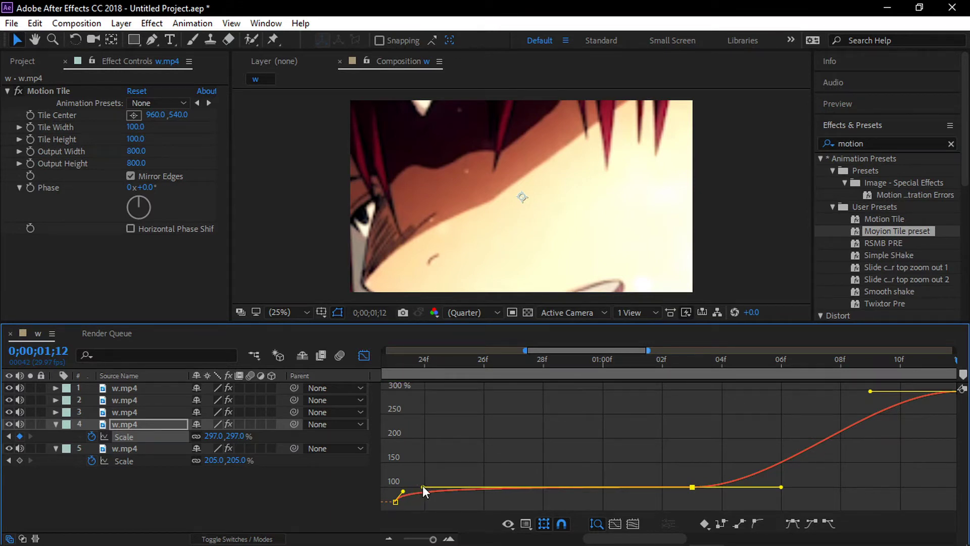
click(395, 500)
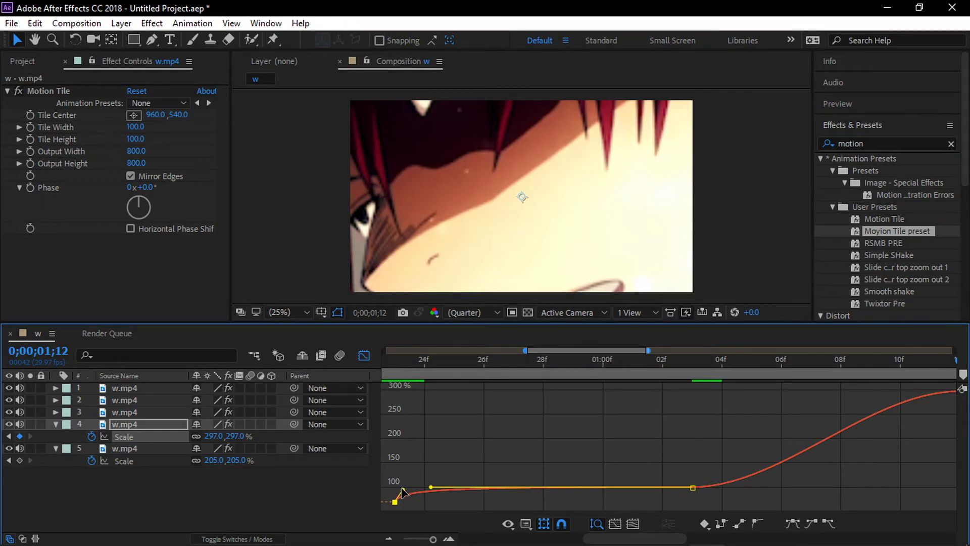
drag(402, 490, 399, 496)
Lengthen the middle keyframe's ease and sharpen the rise into the final 297% keyframe
click(692, 487)
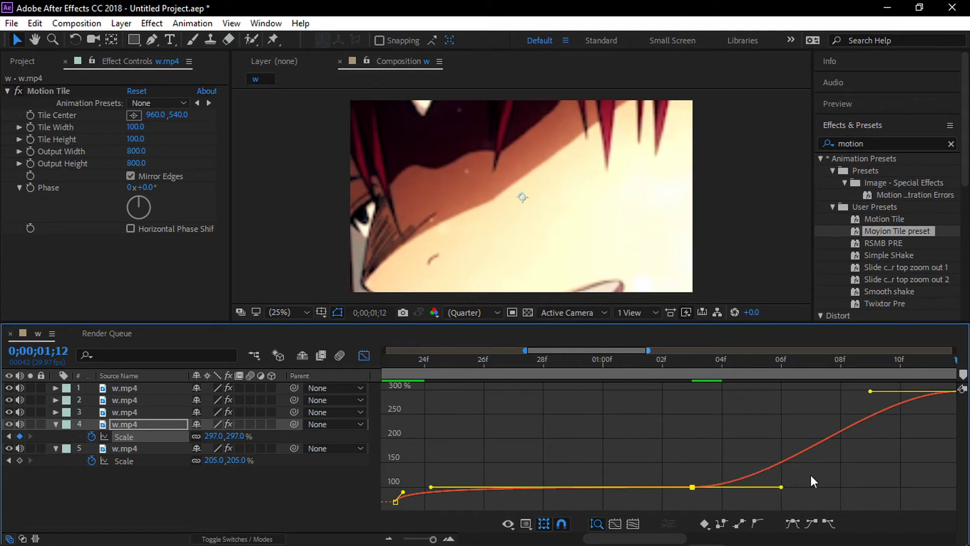
drag(782, 488, 910, 487)
drag(873, 396, 932, 476)
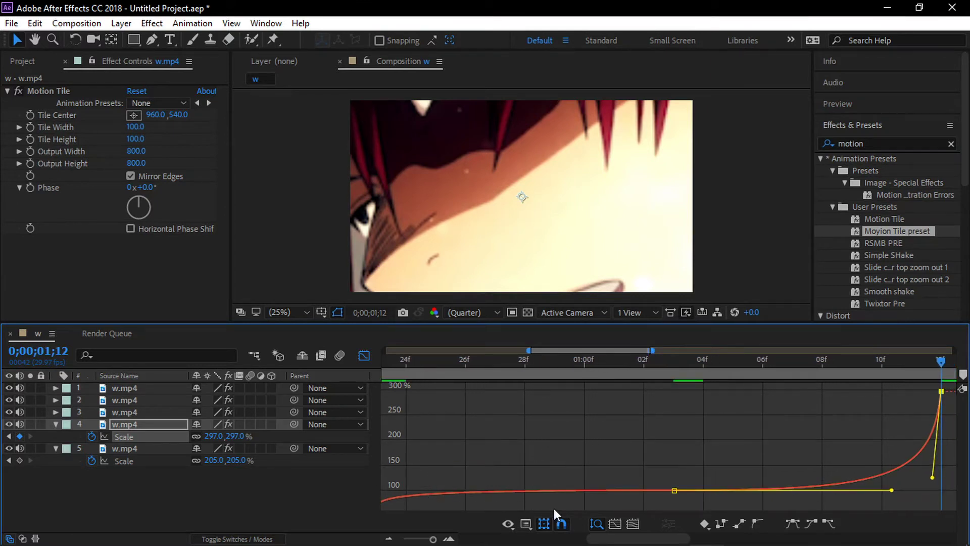
drag(615, 538, 588, 541)
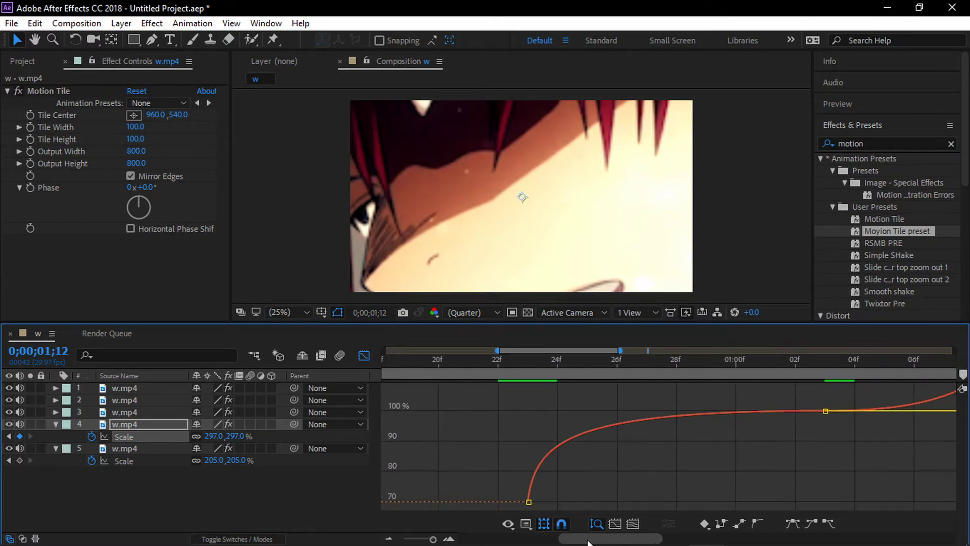
click(529, 502)
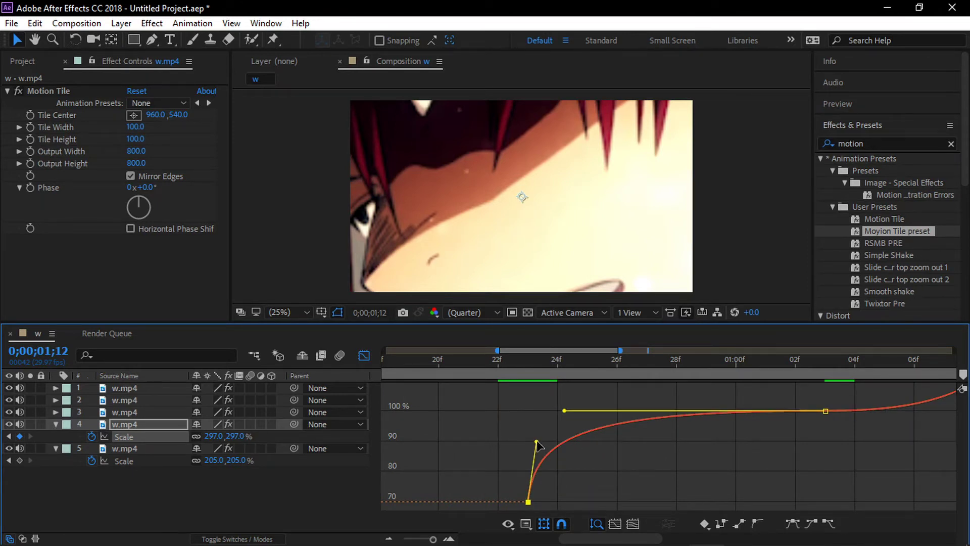
drag(536, 440, 516, 437)
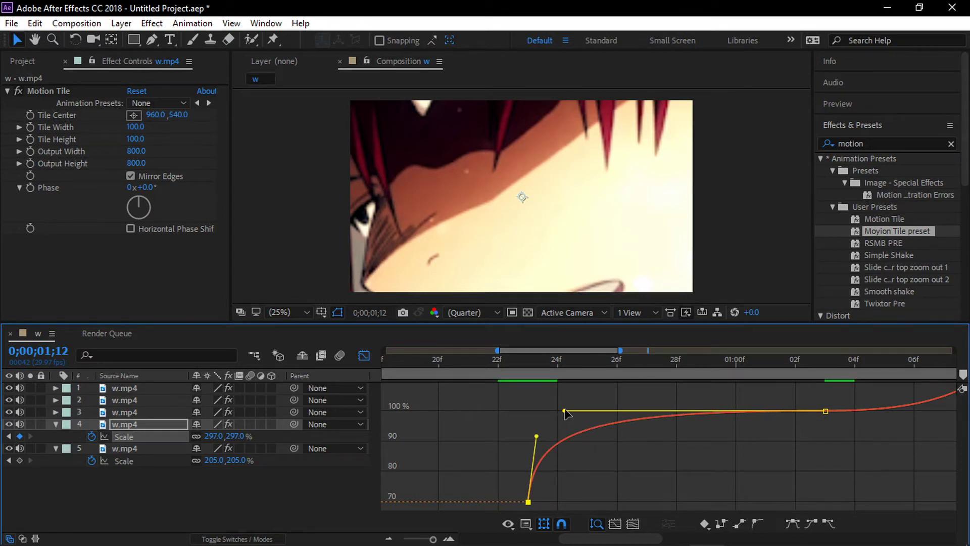
drag(565, 410, 593, 411)
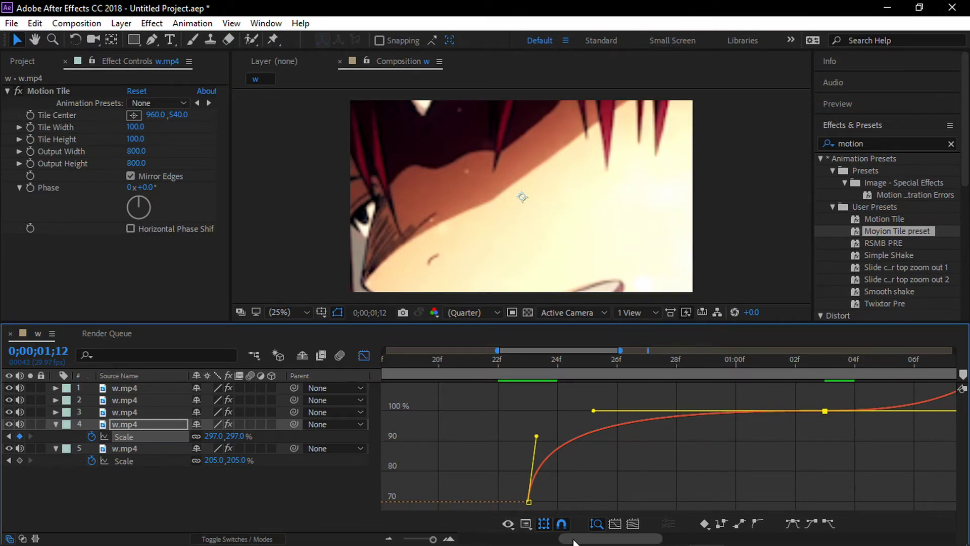
drag(571, 539, 663, 537)
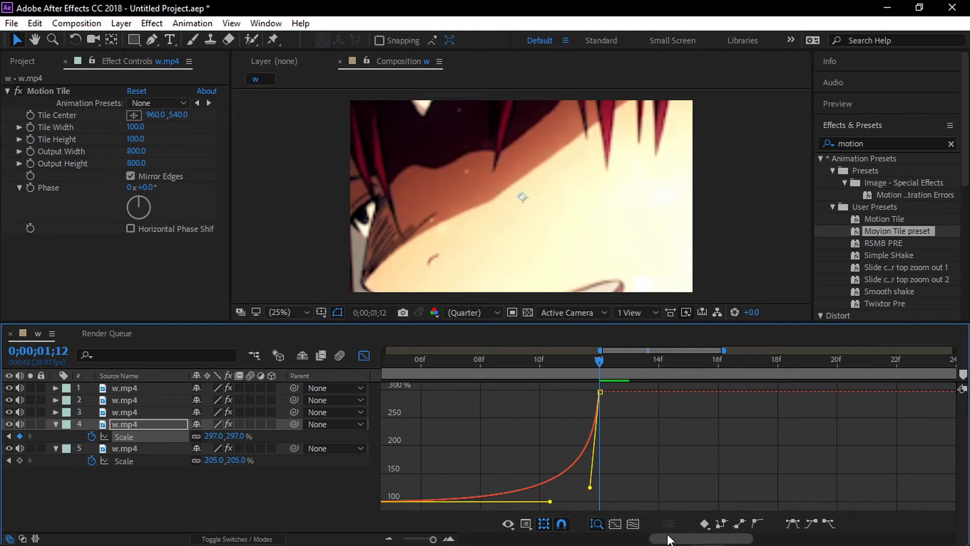
drag(669, 538, 561, 518)
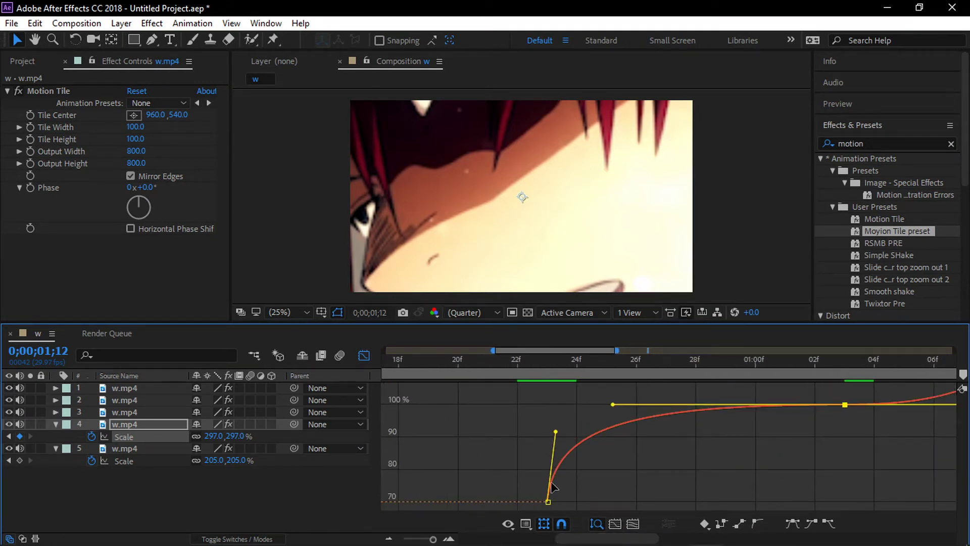
click(358, 355)
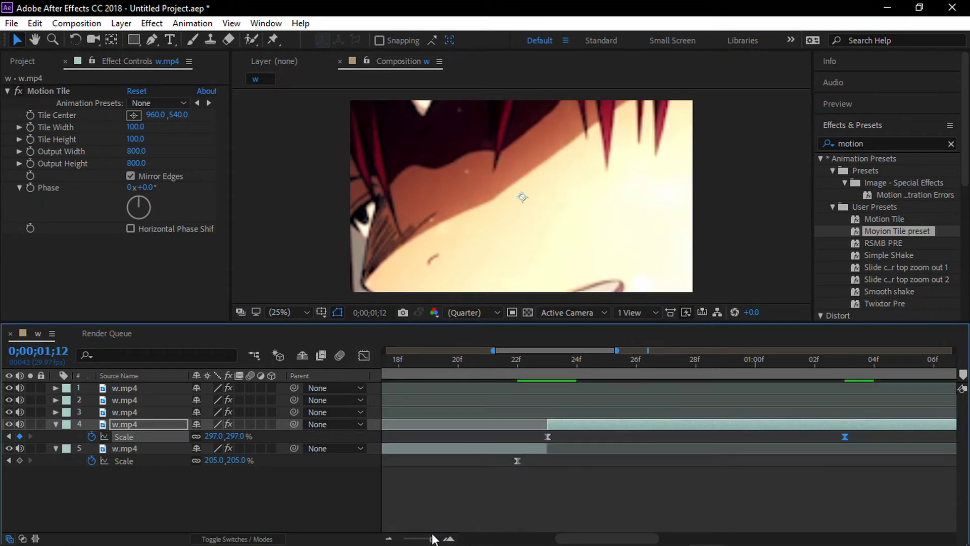
Separate layer 4's Position into X and Y and keyframe both at 960, 540 on 1;03
drag(428, 539, 403, 540)
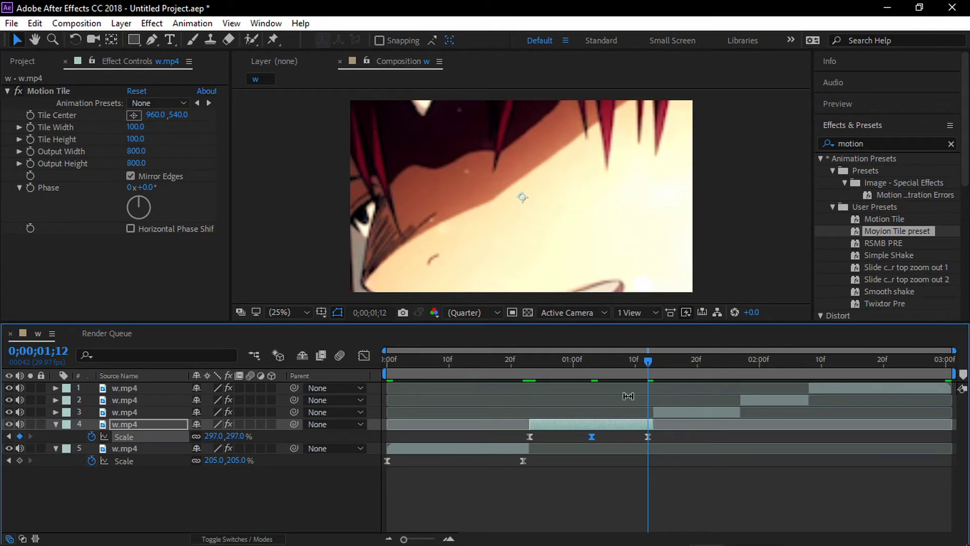
click(595, 360)
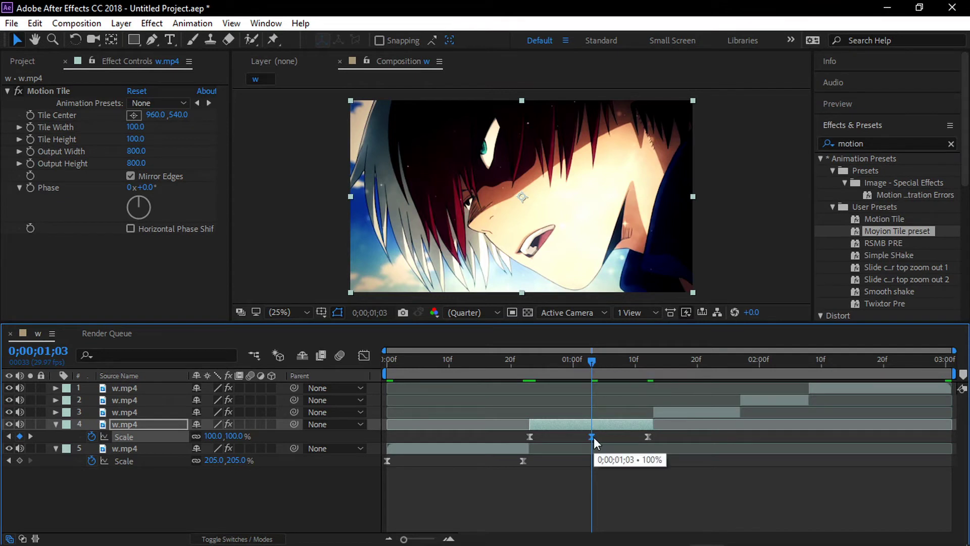
key(p)
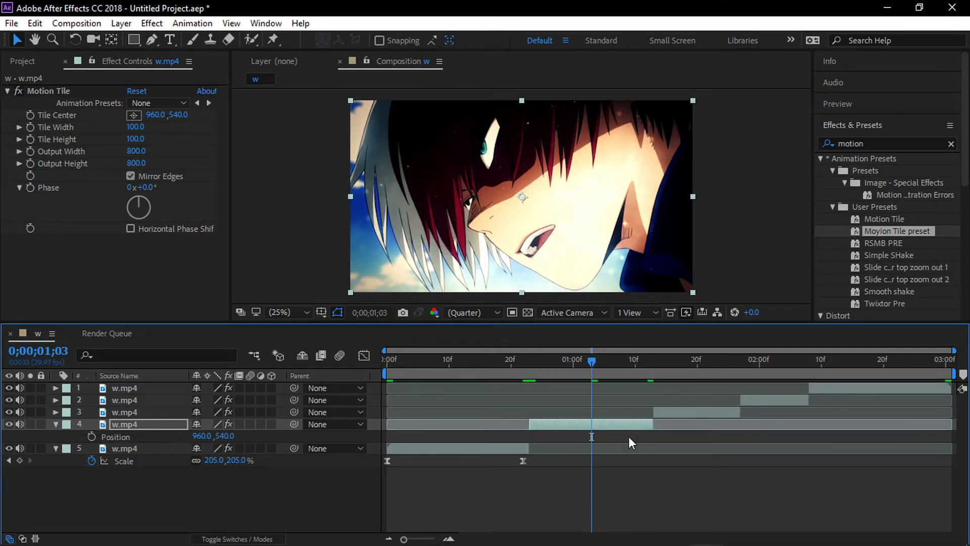
key(s)
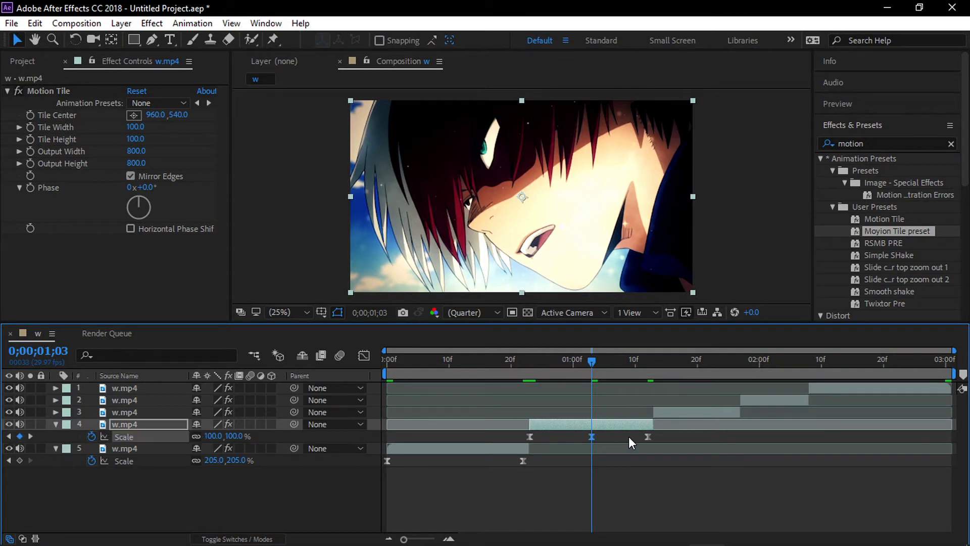
key(p)
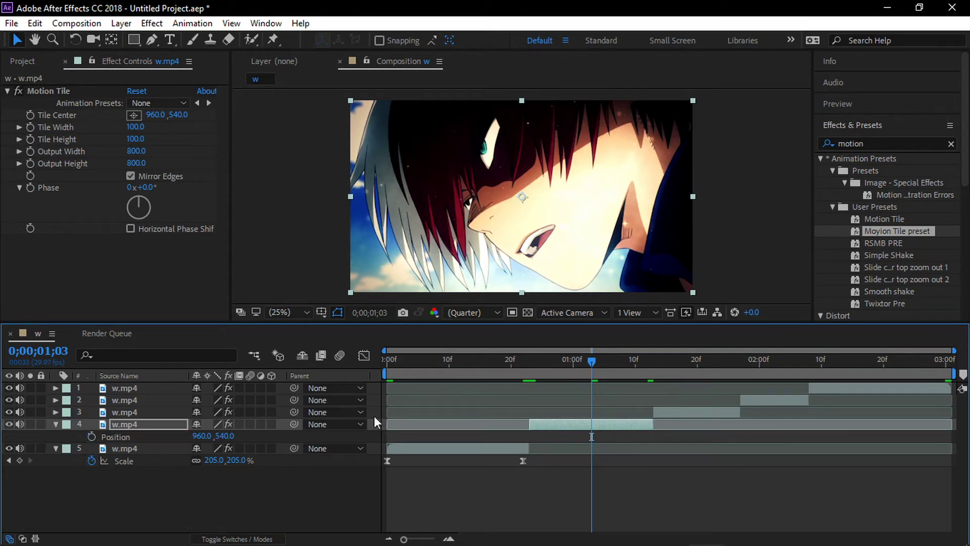
right_click(114, 438)
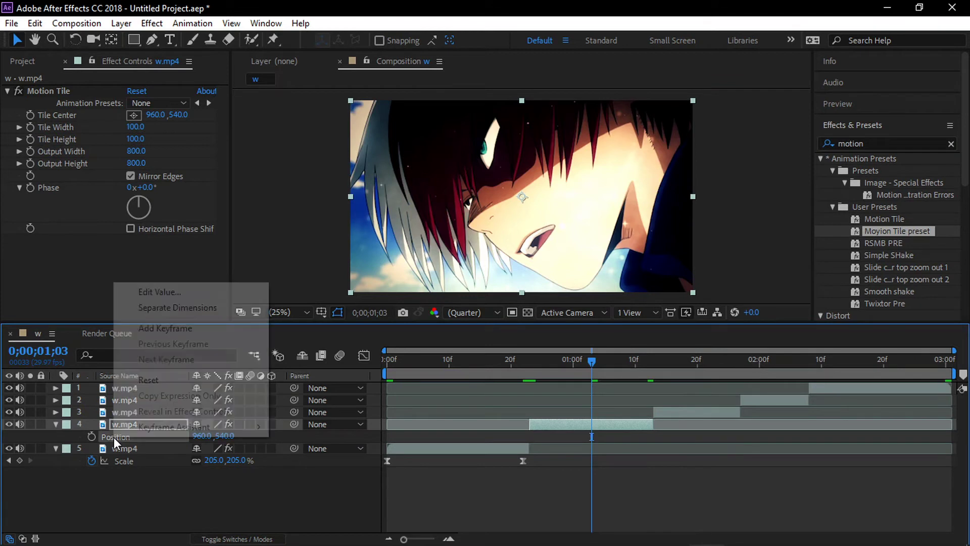
click(189, 307)
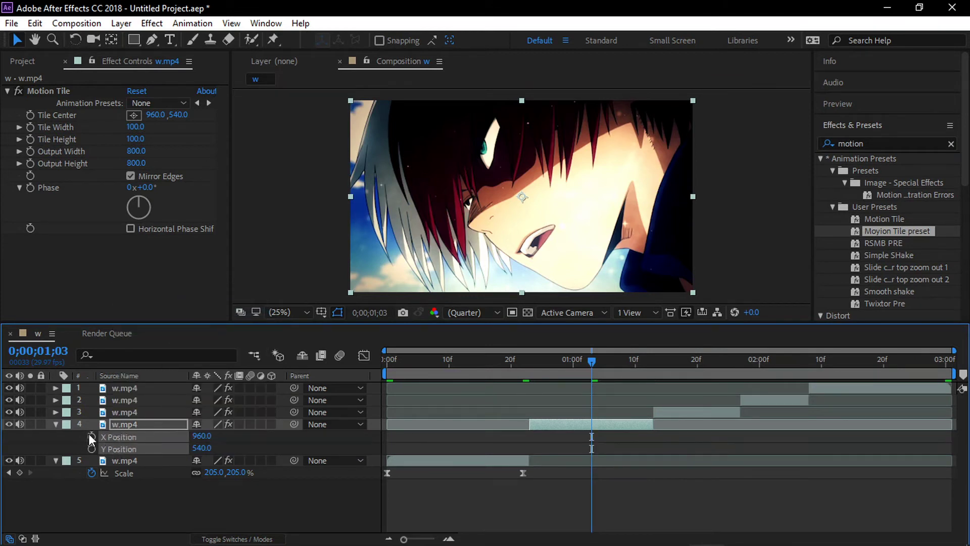
click(89, 433)
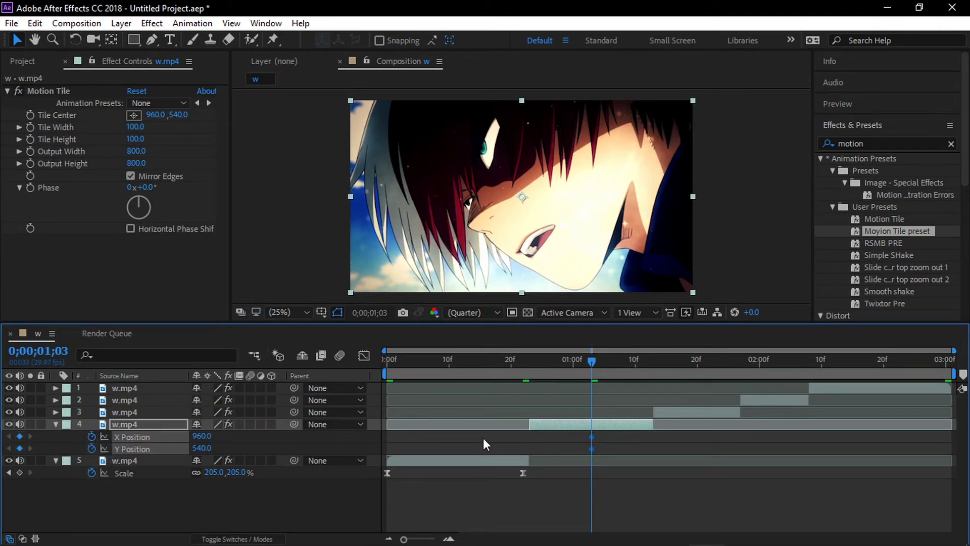
Move layer 4 to 1727, 1303 on its last frame and Easy Ease the Position keyframes
key(o)
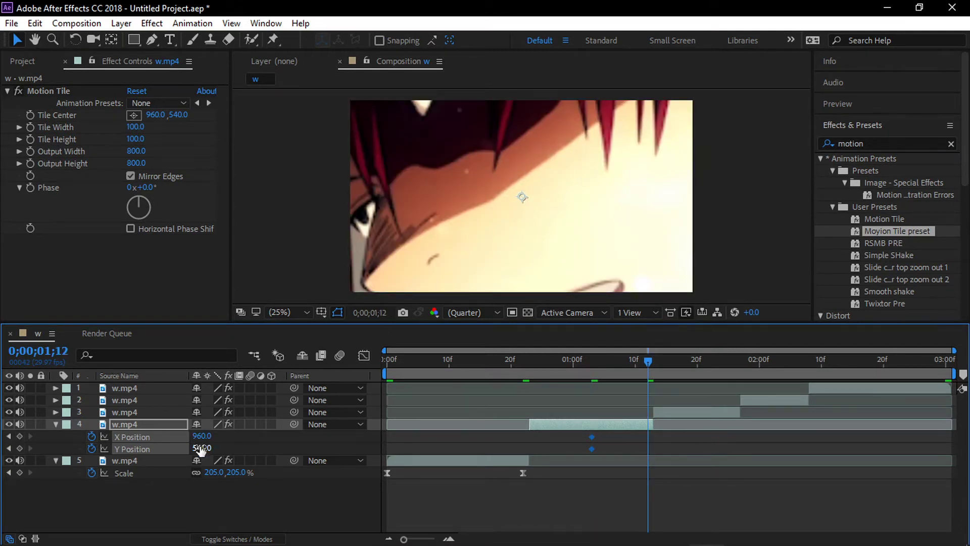
drag(203, 450, 734, 421)
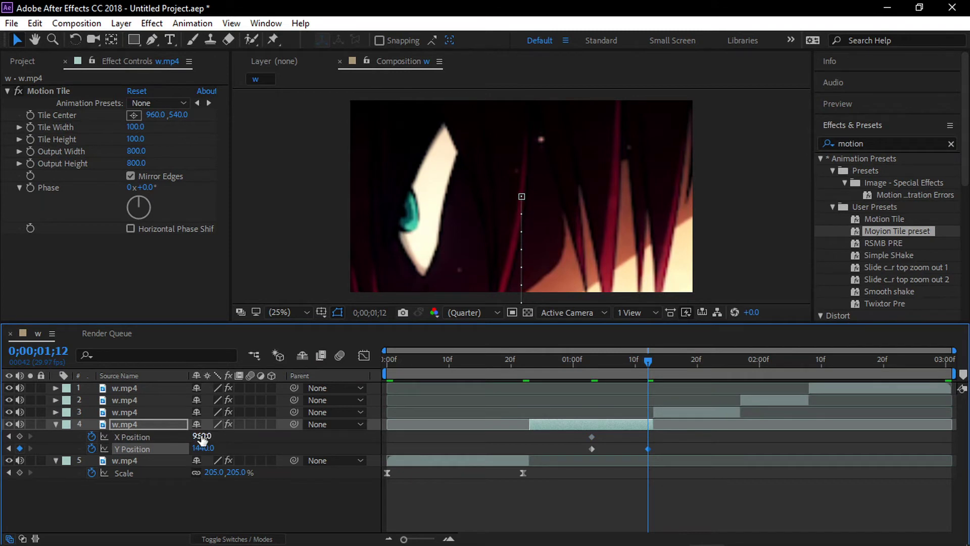
drag(203, 438, 717, 401)
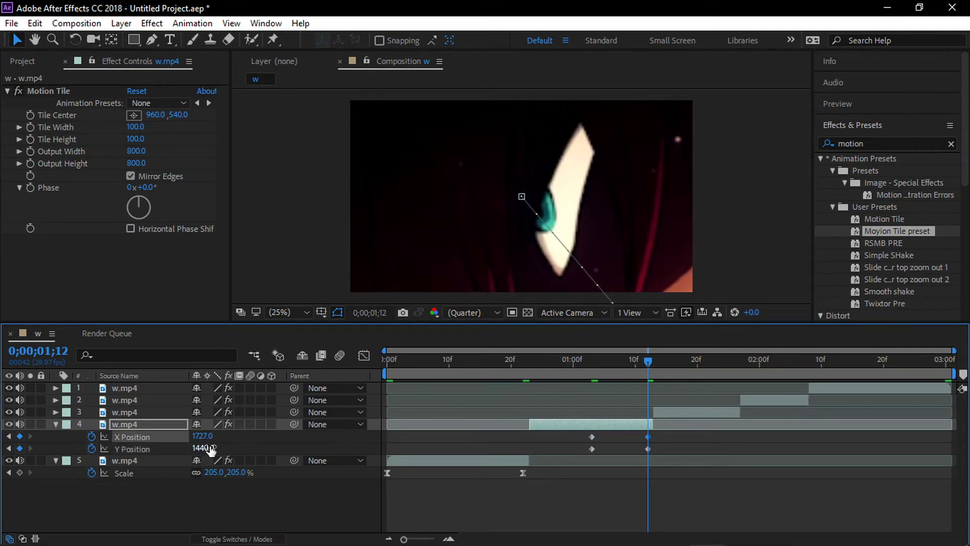
drag(205, 448, 115, 451)
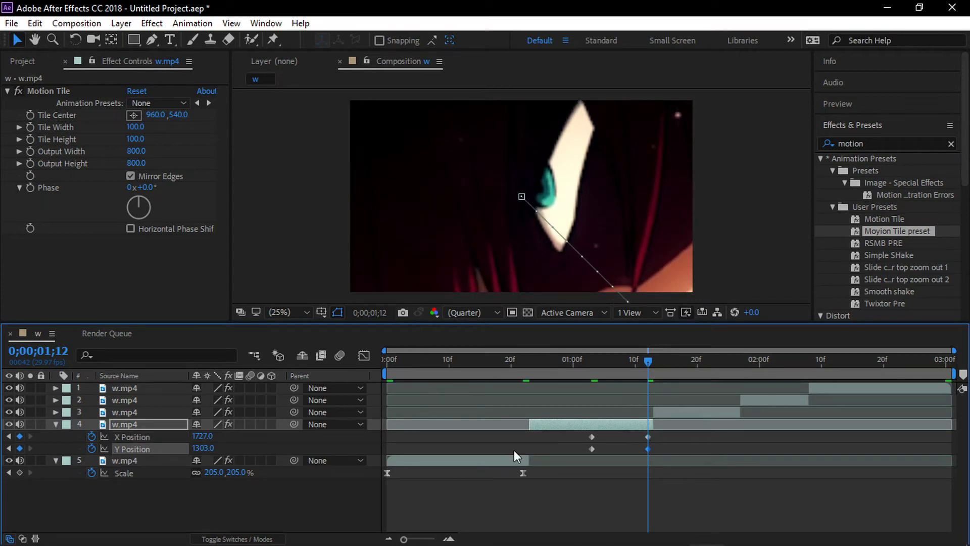
drag(572, 438, 688, 446)
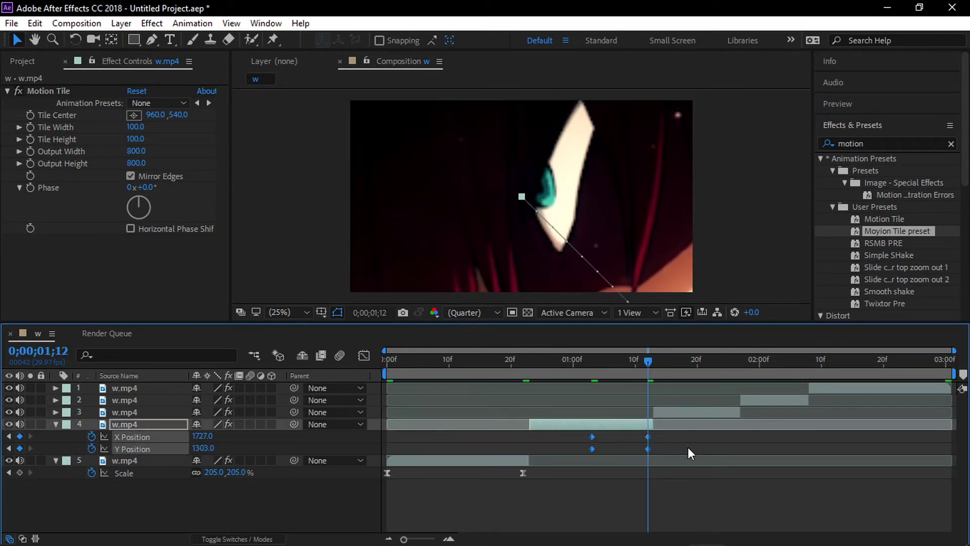
key(F9)
click(364, 355)
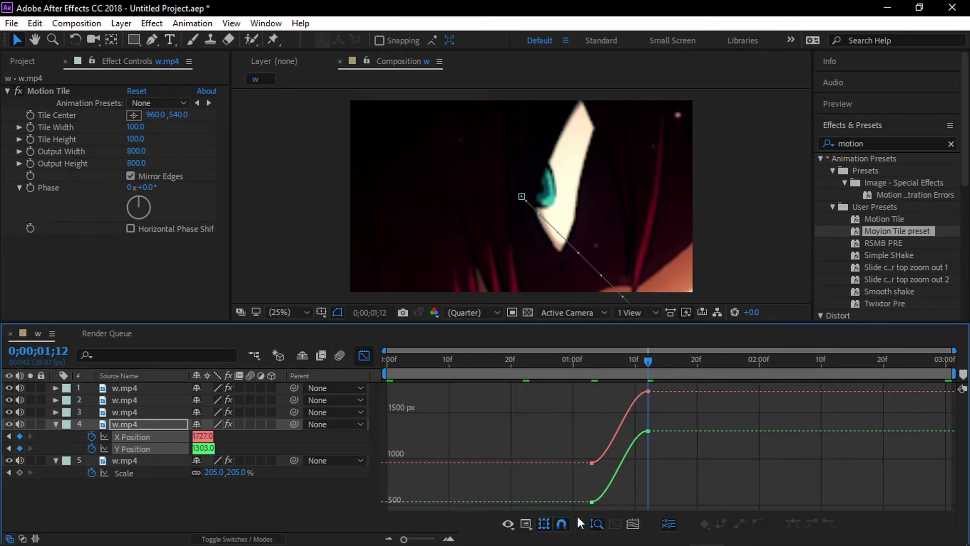
Drag the X and Y Position handles so each creeps out slowly and rises steeply into 1;12
click(632, 521)
click(509, 462)
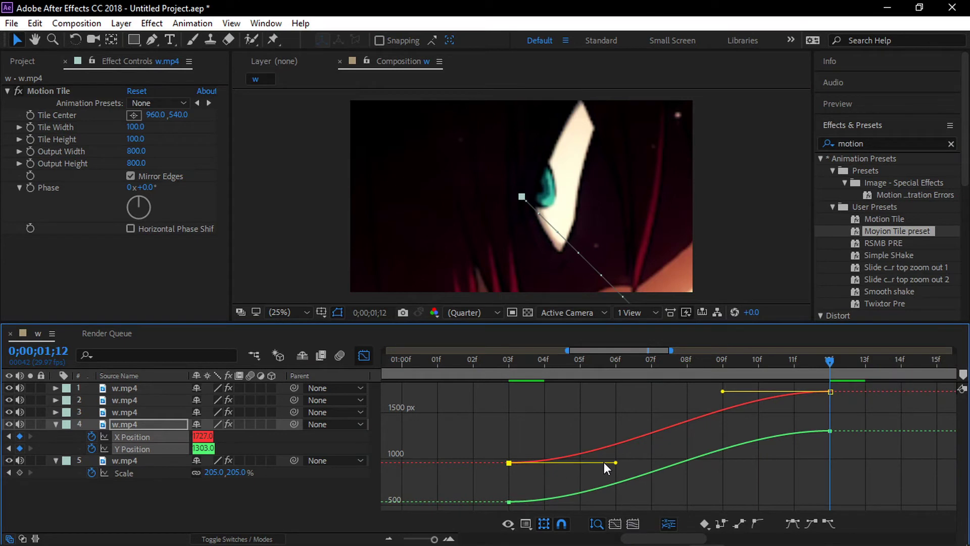
drag(616, 463, 804, 462)
drag(723, 391, 819, 447)
click(510, 501)
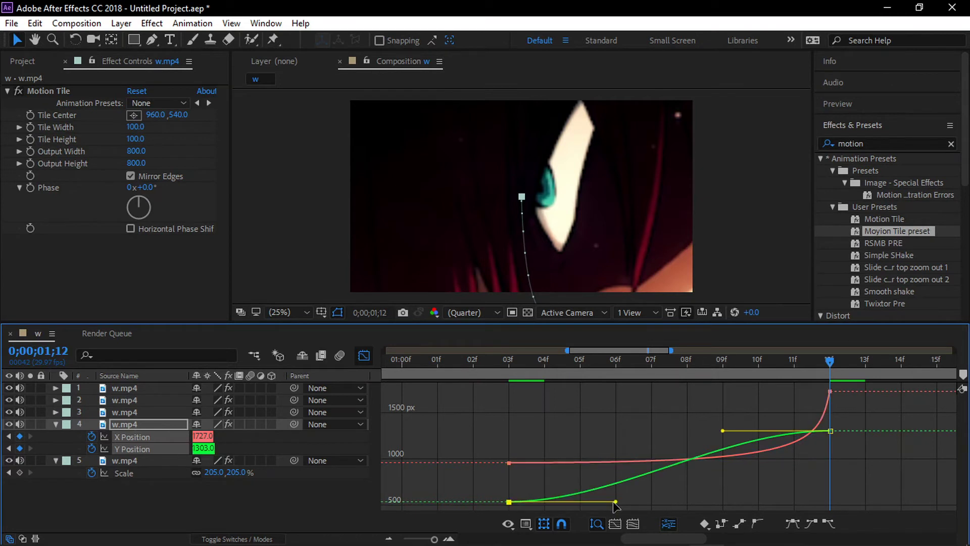
drag(616, 502, 803, 502)
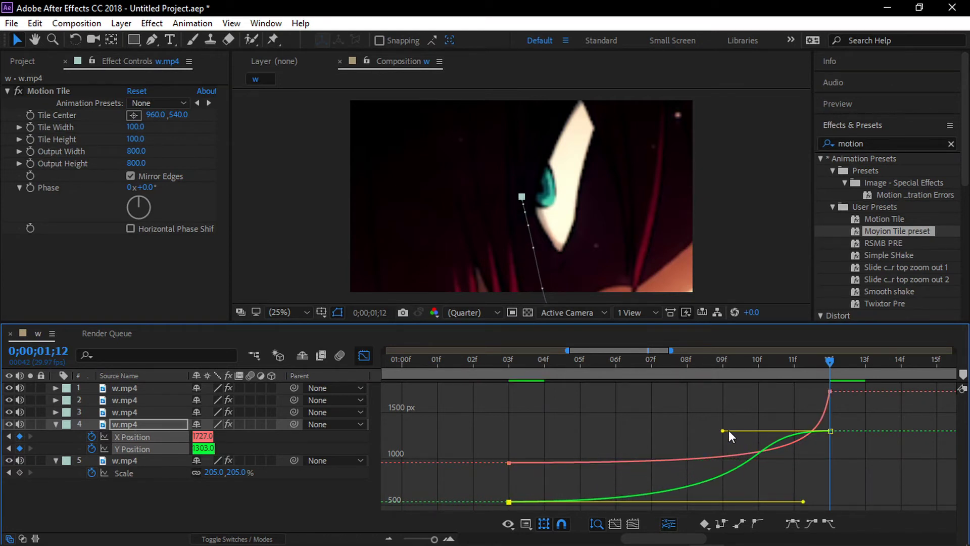
drag(723, 431, 818, 488)
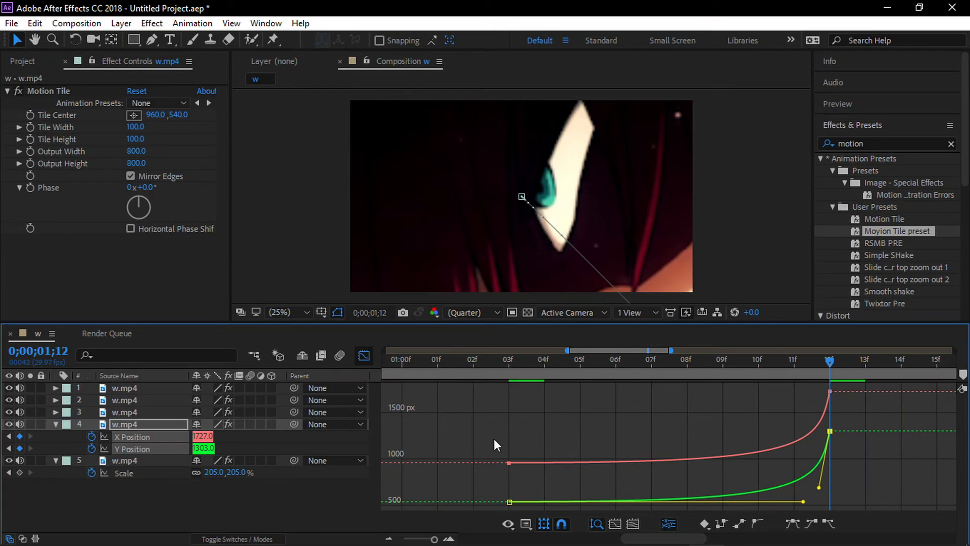
click(364, 355)
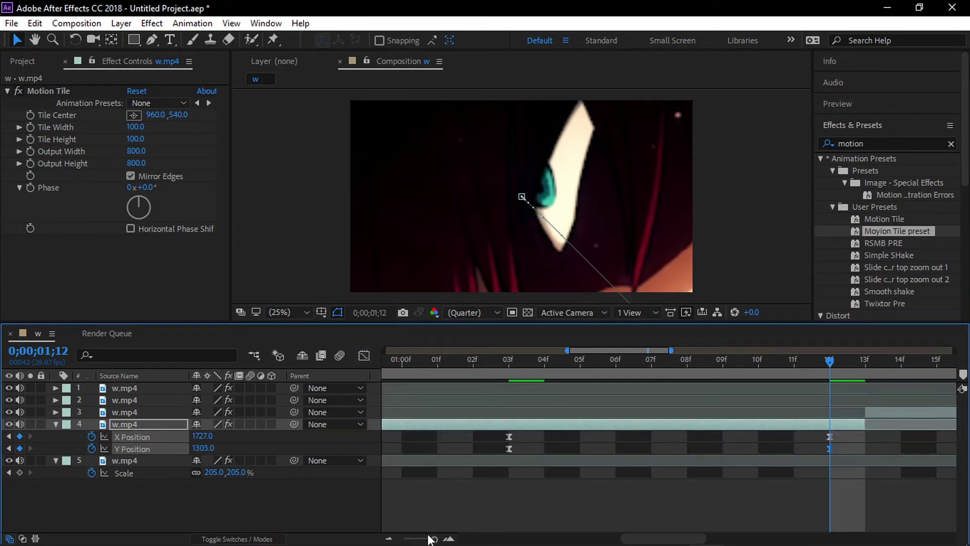
Play back the eased zoom transition starting from frame 0;00;00;23
drag(427, 540, 397, 540)
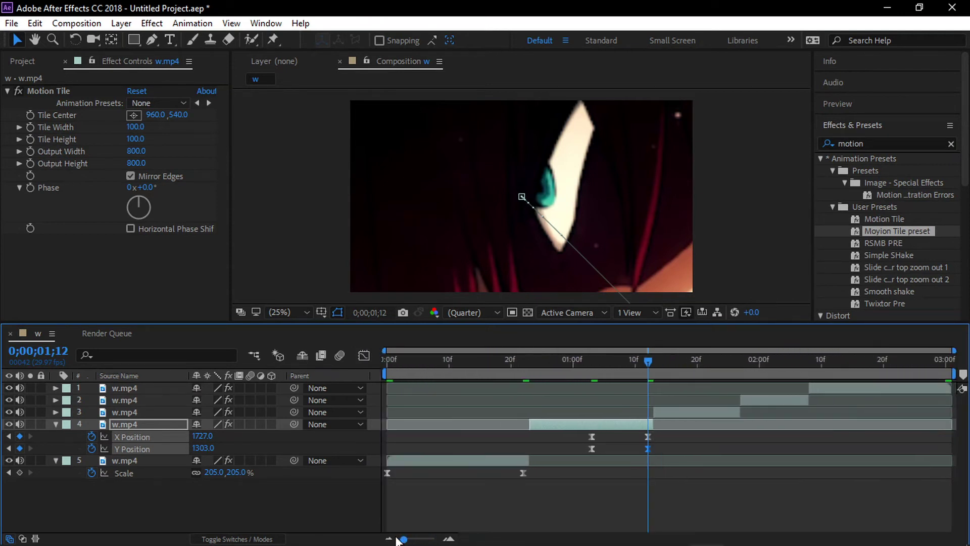
click(532, 362)
key(space)
key(space)
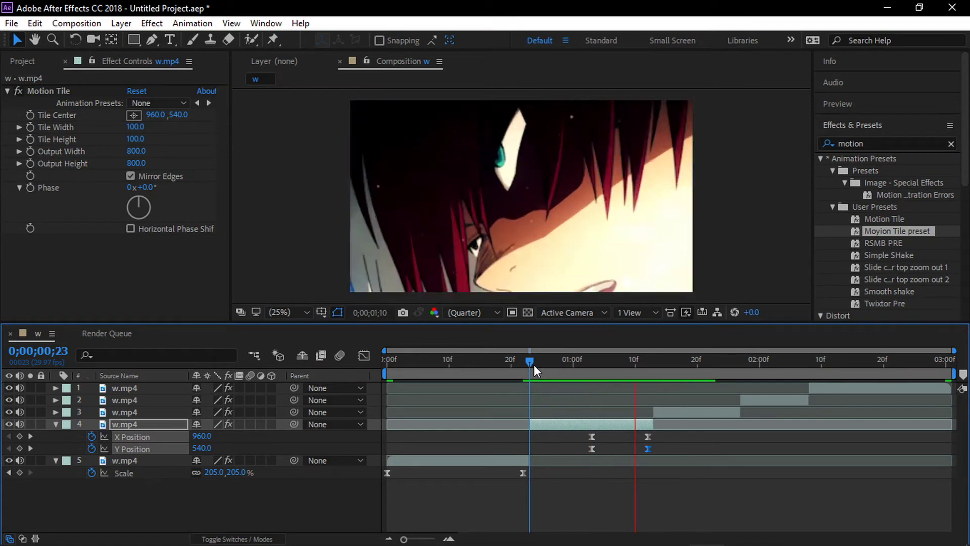
click(535, 364)
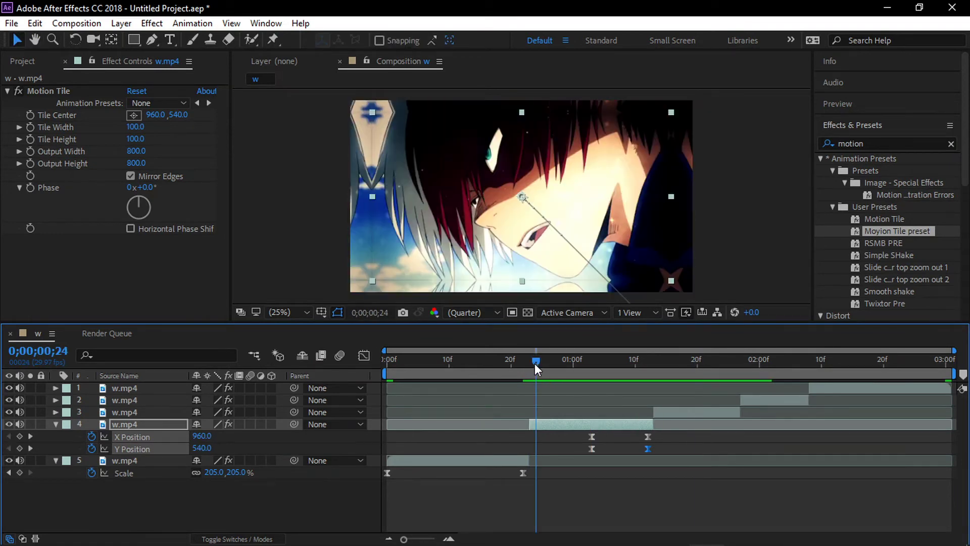
key(space)
key(space)
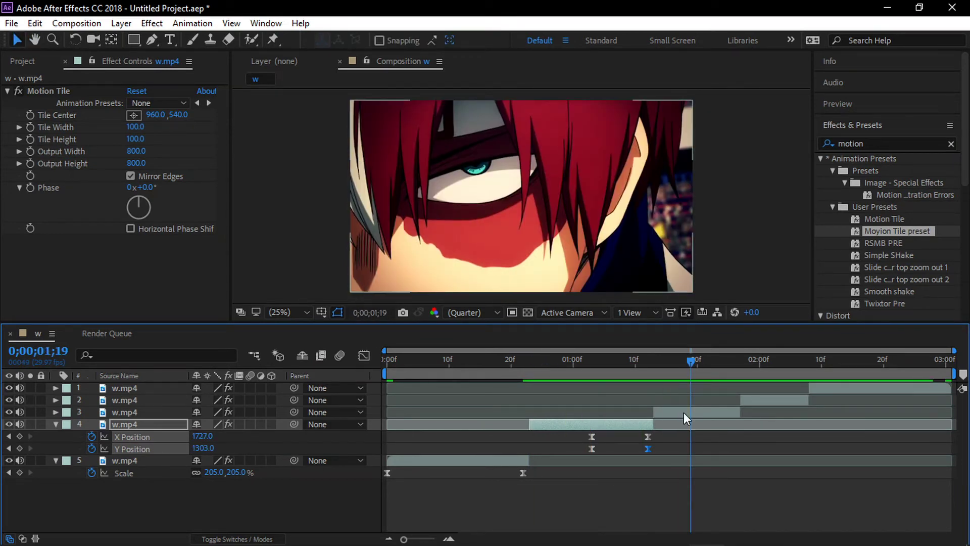
Go to layer 3's in point at 1;13 and reveal its Scale property
click(679, 413)
key(i)
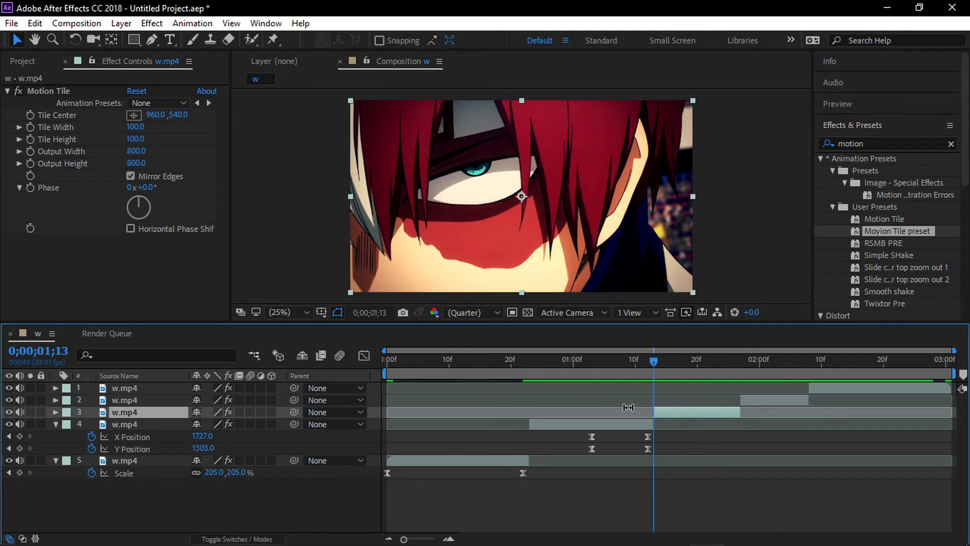
click(642, 360)
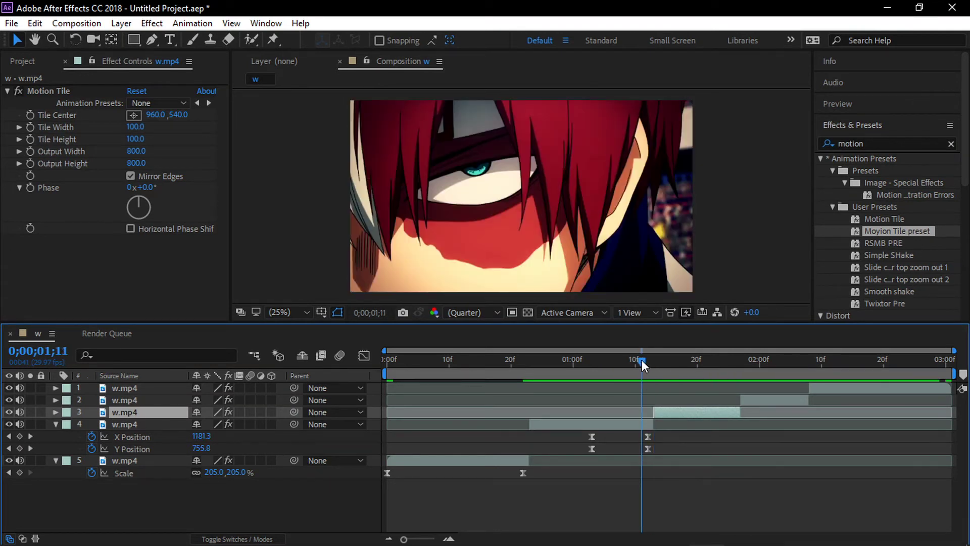
key(Page_Down)
key(Page_Down)
key(Page_Down)
key(Page_Down)
key(Page_Down)
key(Page_Down)
key(i)
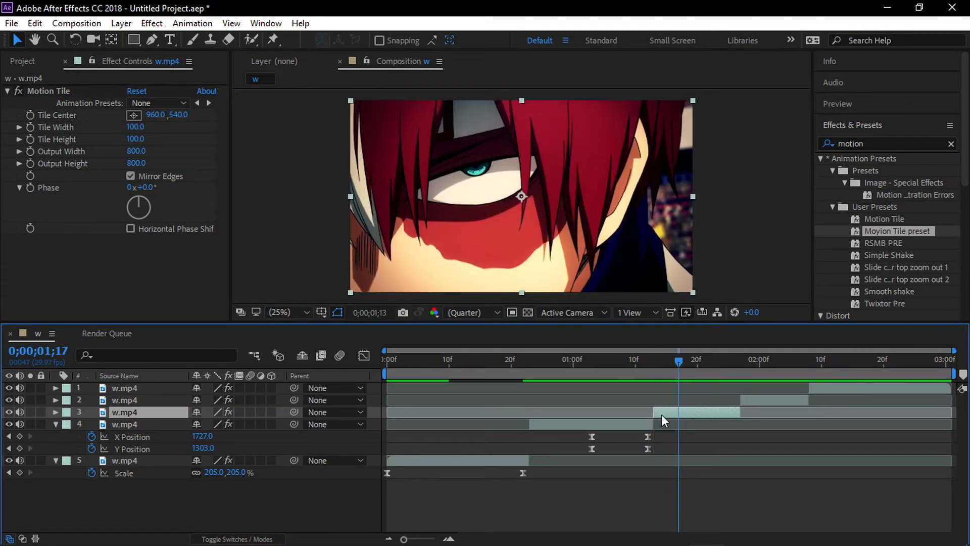
key(s)
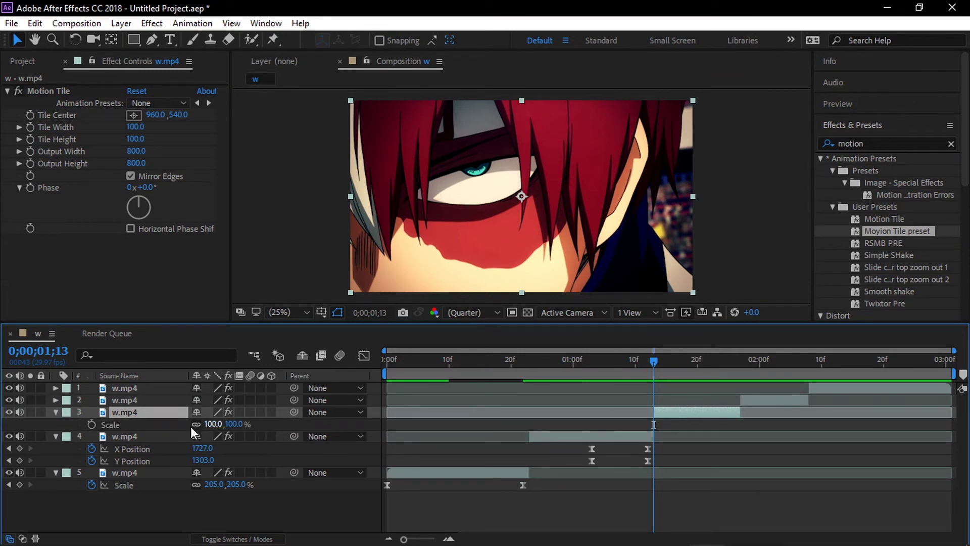
Keyframe layer 3's Scale at 76%, 100% at 1;20, and 73% at 1;26
click(91, 424)
drag(211, 424, 197, 427)
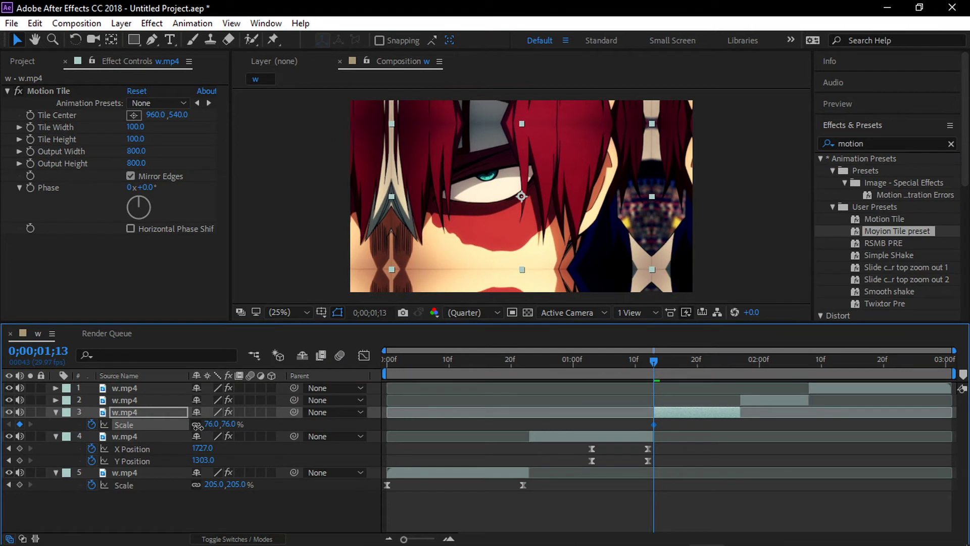
click(697, 363)
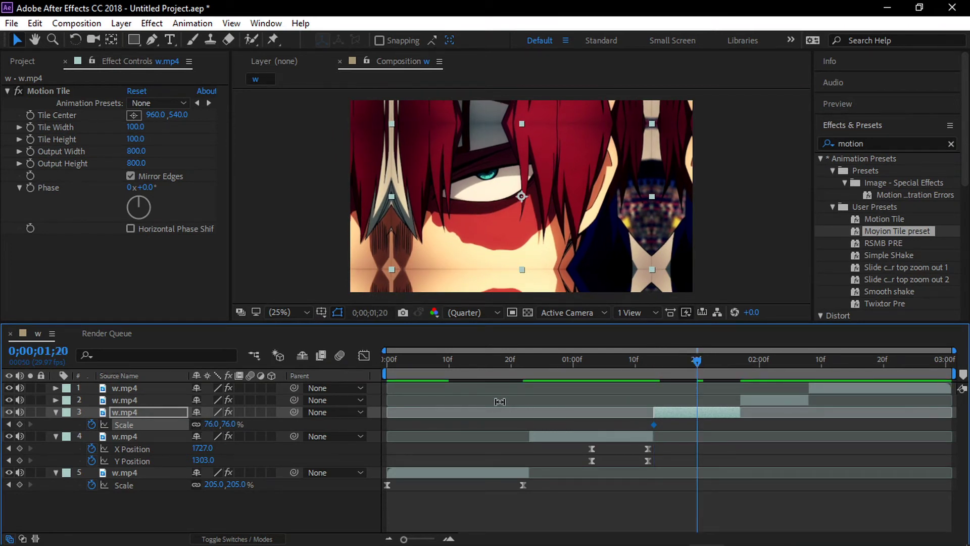
click(211, 424)
text(100)
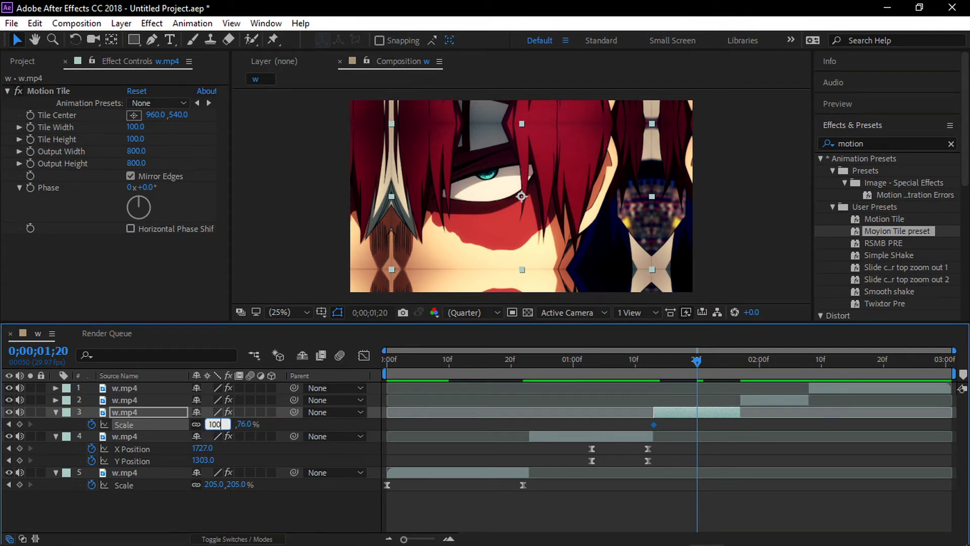
key(Return)
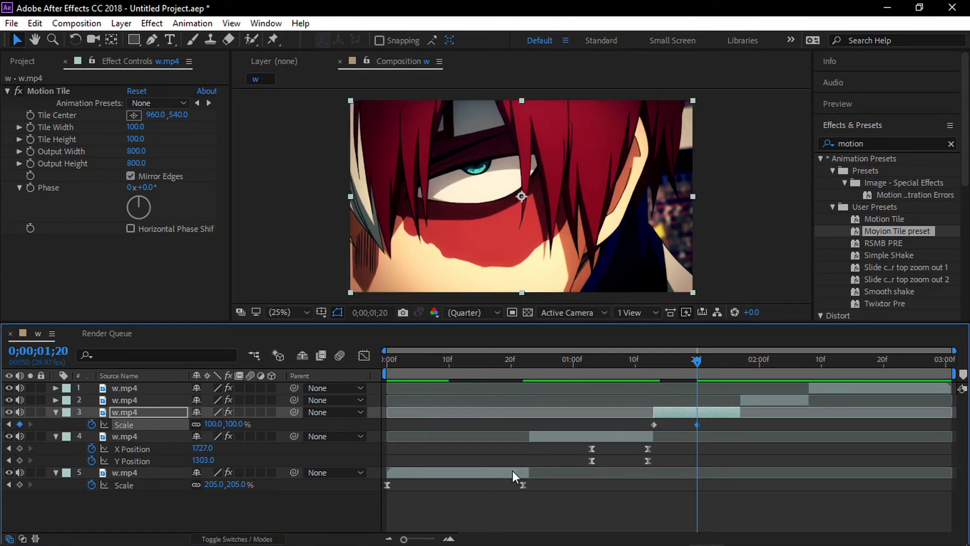
key(space)
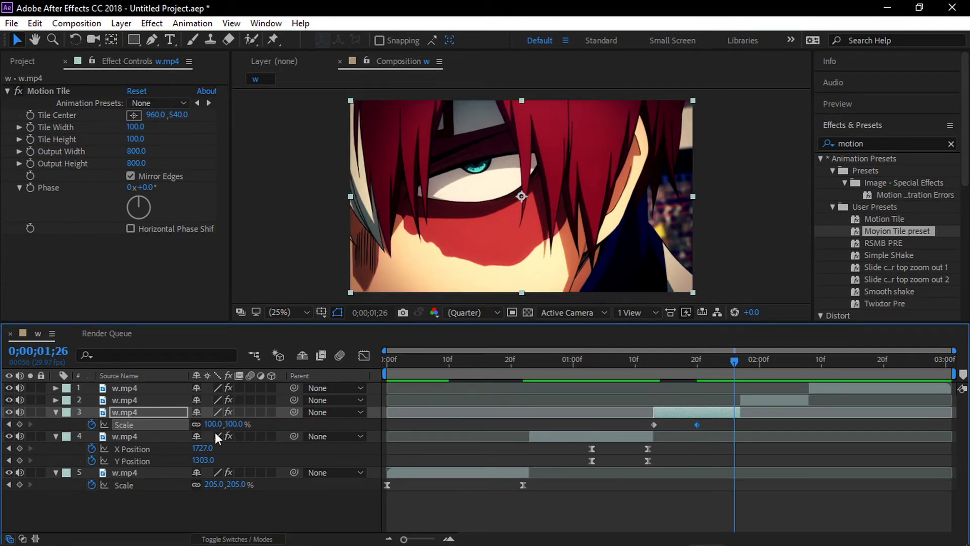
click(248, 426)
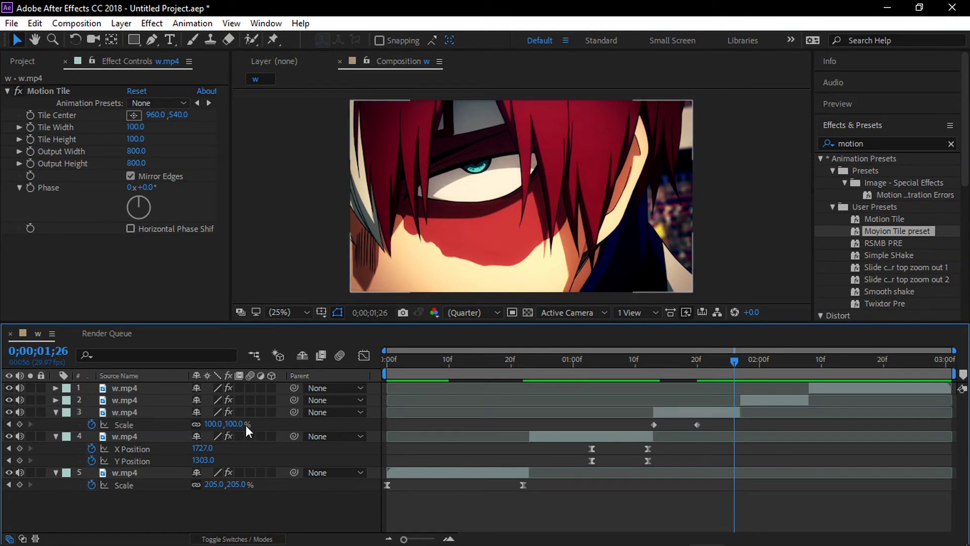
drag(246, 425, 186, 437)
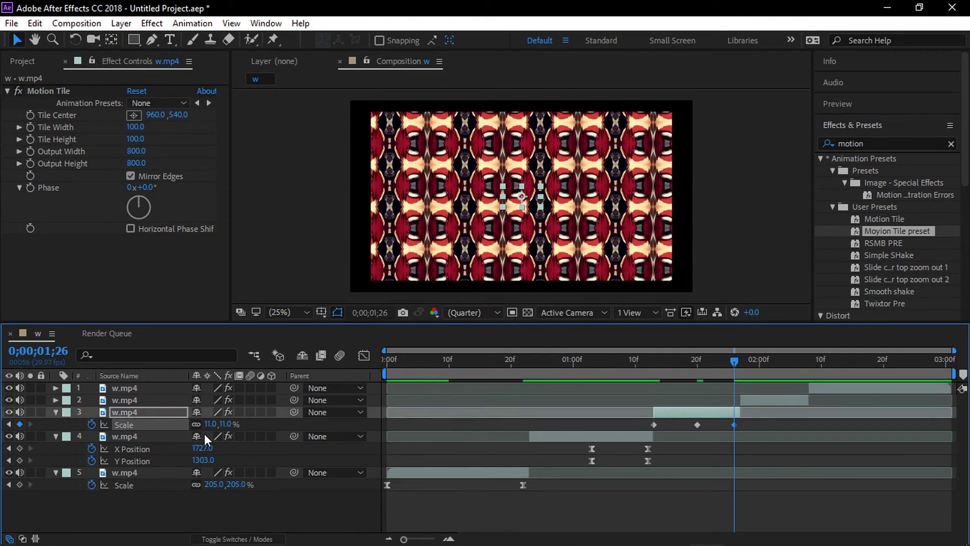
drag(211, 424, 252, 424)
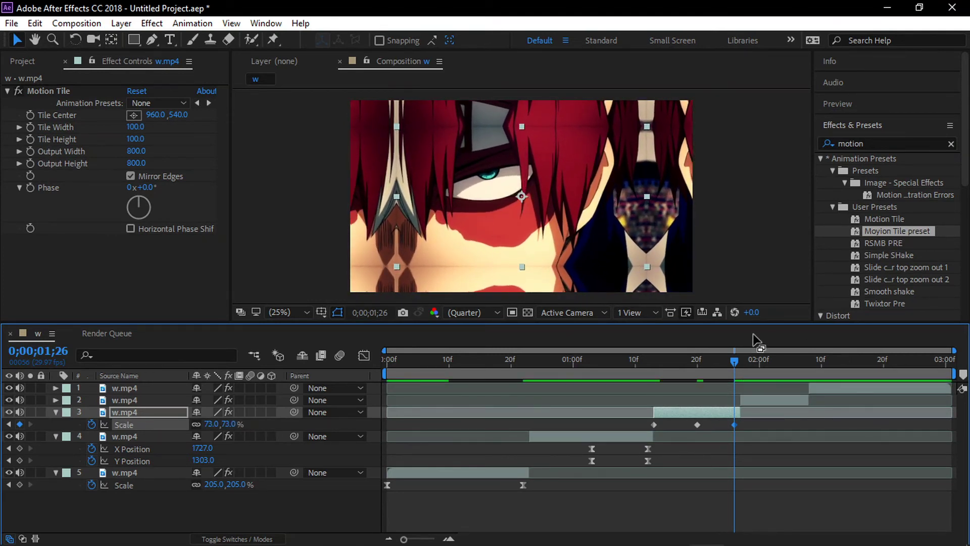
Smooth layer 3's three Scale keyframes with Bezier handles, easing around the 100% peak
drag(635, 424, 748, 427)
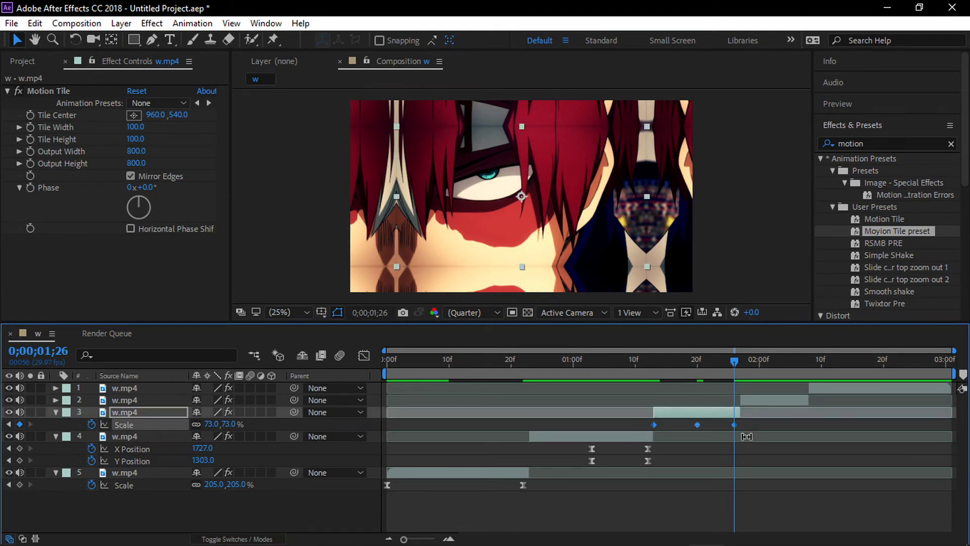
click(364, 356)
click(631, 526)
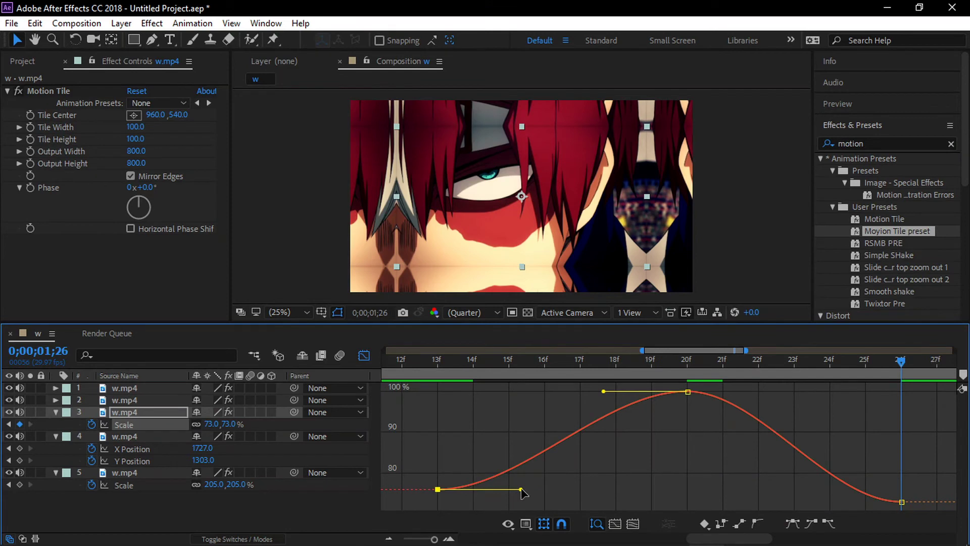
drag(523, 492, 449, 414)
drag(604, 391, 461, 391)
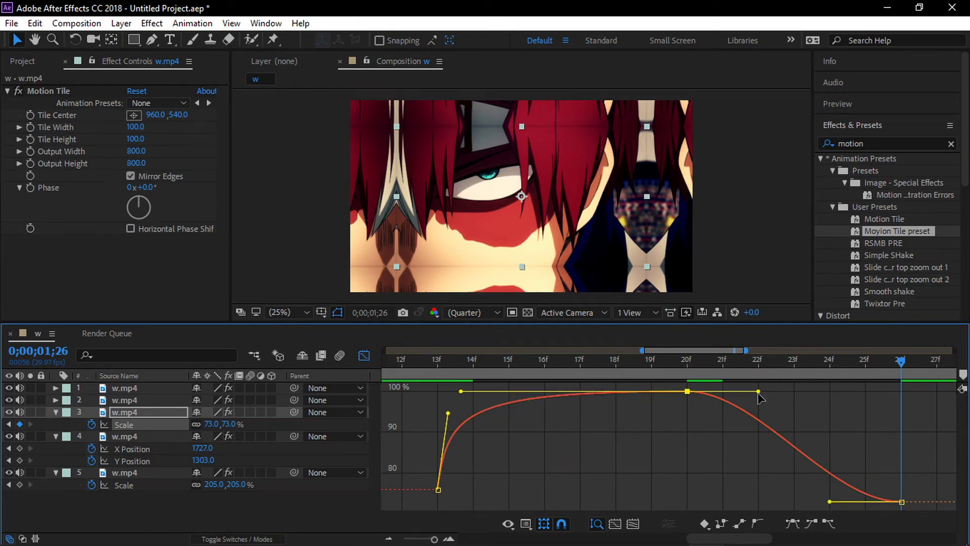
drag(758, 394, 874, 391)
drag(859, 502, 831, 502)
click(902, 501)
click(364, 355)
click(537, 360)
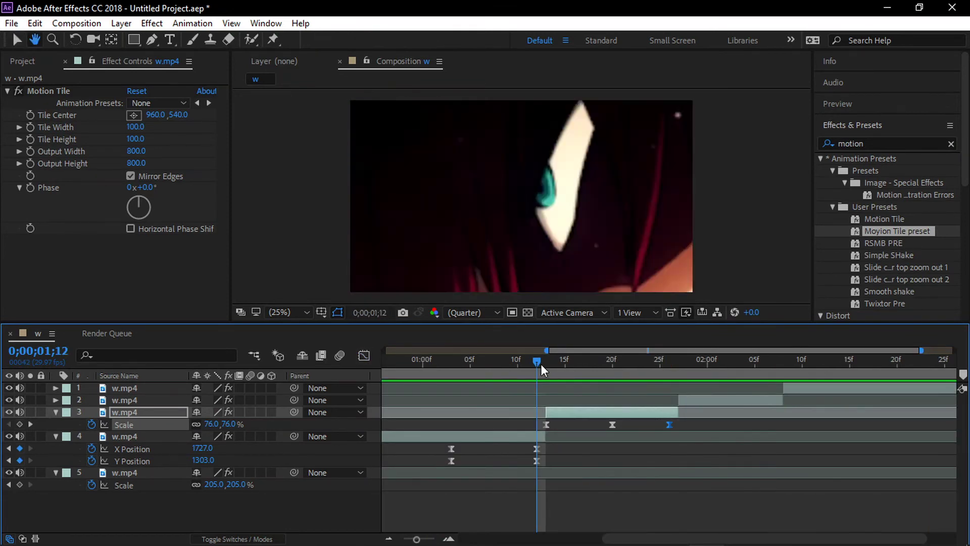
drag(542, 369, 679, 369)
click(125, 399)
Keyframe layer 2's Scale at about 250%, then 100% at 2;02 and 66% at 2;07
key(alt+shift+s)
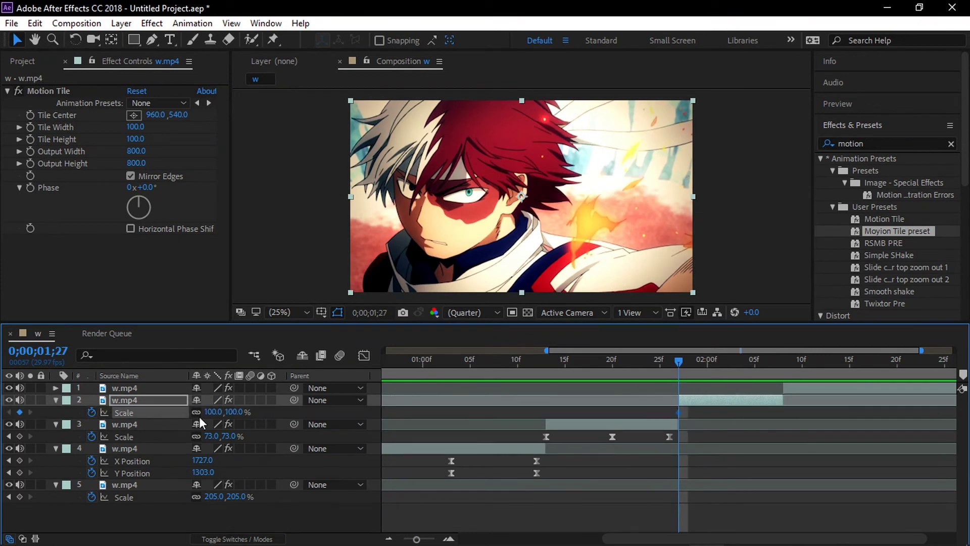
drag(213, 415, 283, 413)
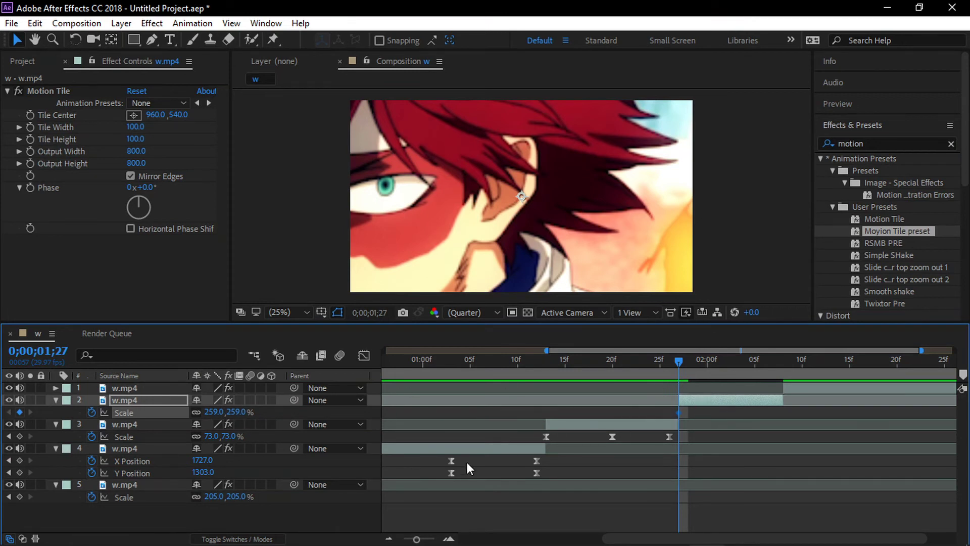
click(727, 363)
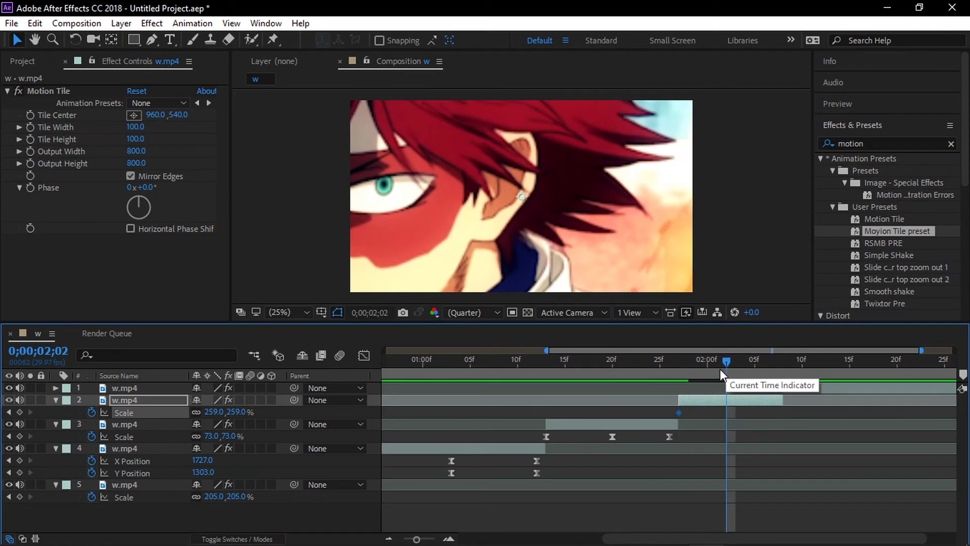
click(212, 411)
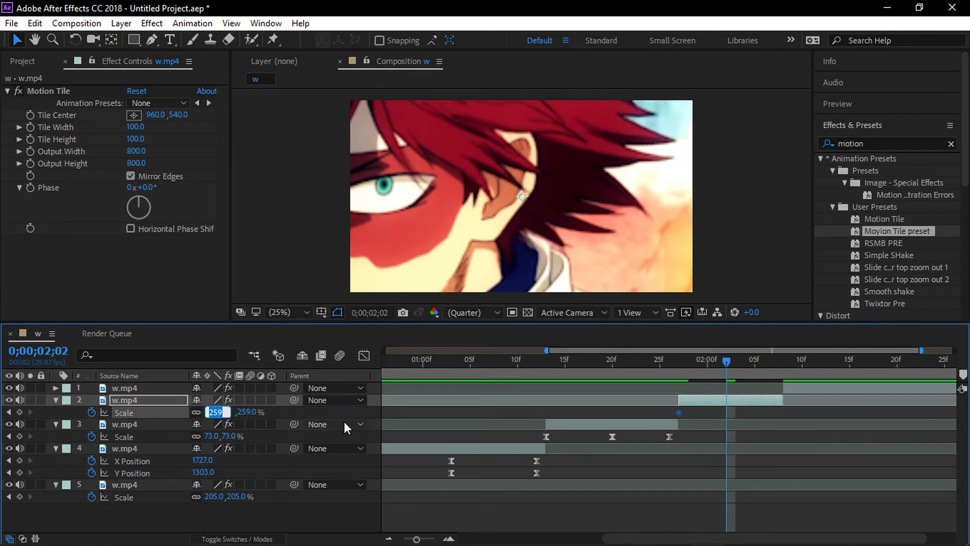
text(100)
key(Return)
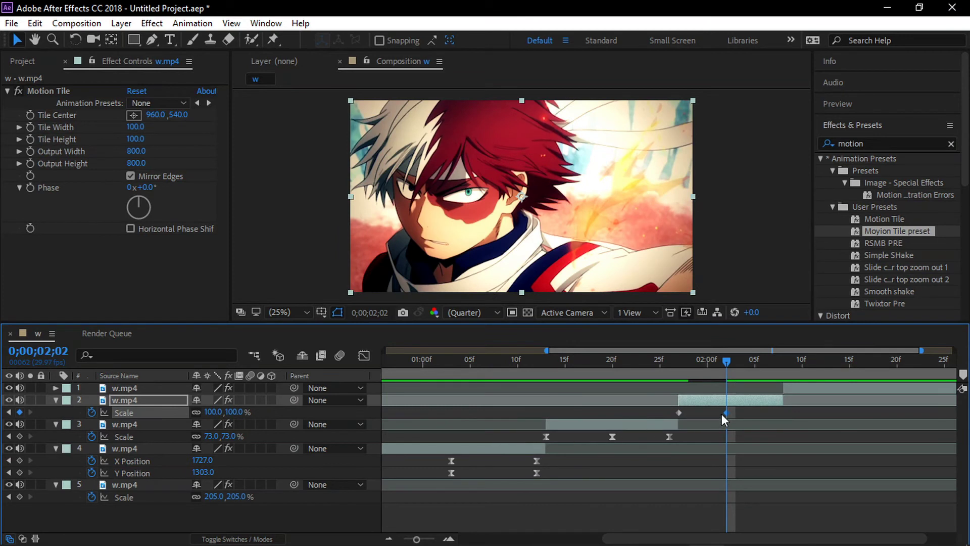
drag(726, 417, 773, 418)
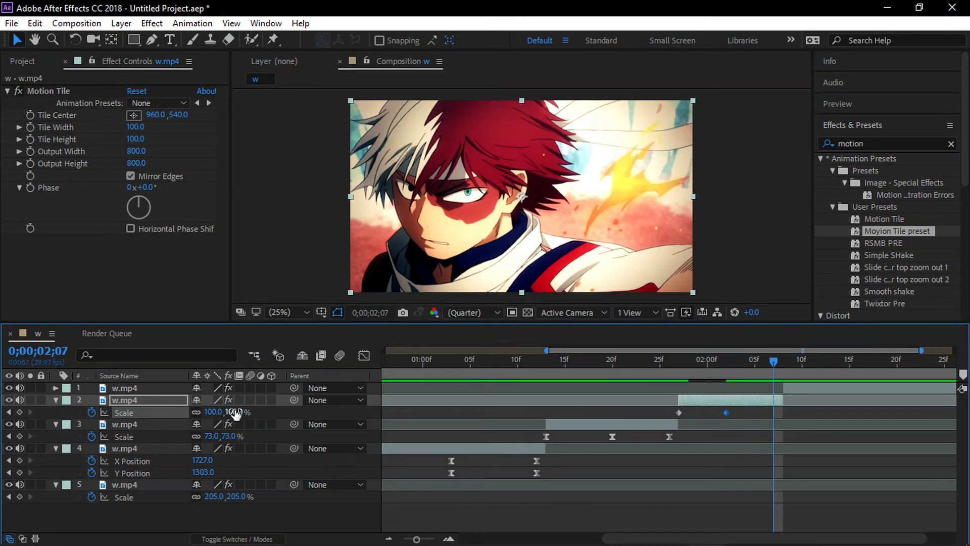
drag(214, 412, 195, 412)
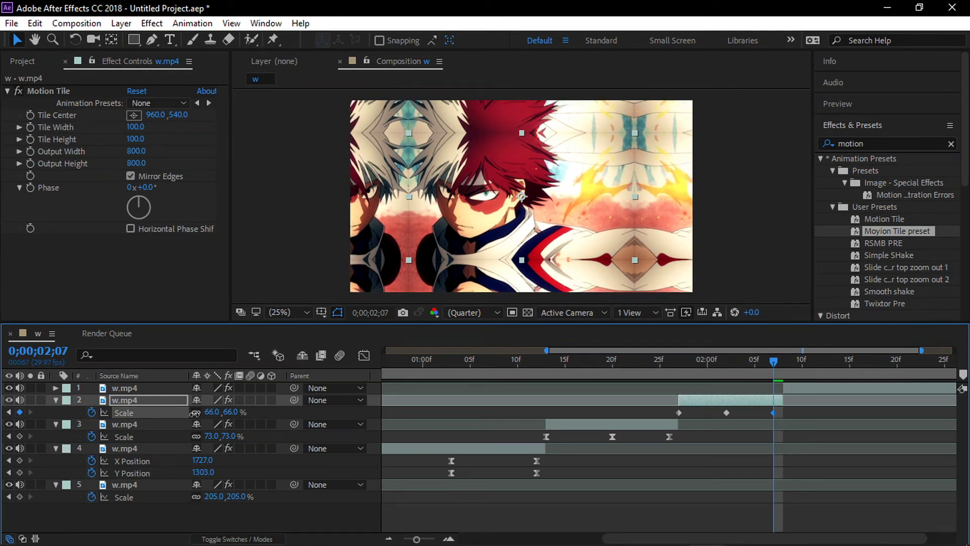
Shape layer 2's Scale curve to plunge sharply from 250% and ease gently into 100%
drag(662, 410, 794, 422)
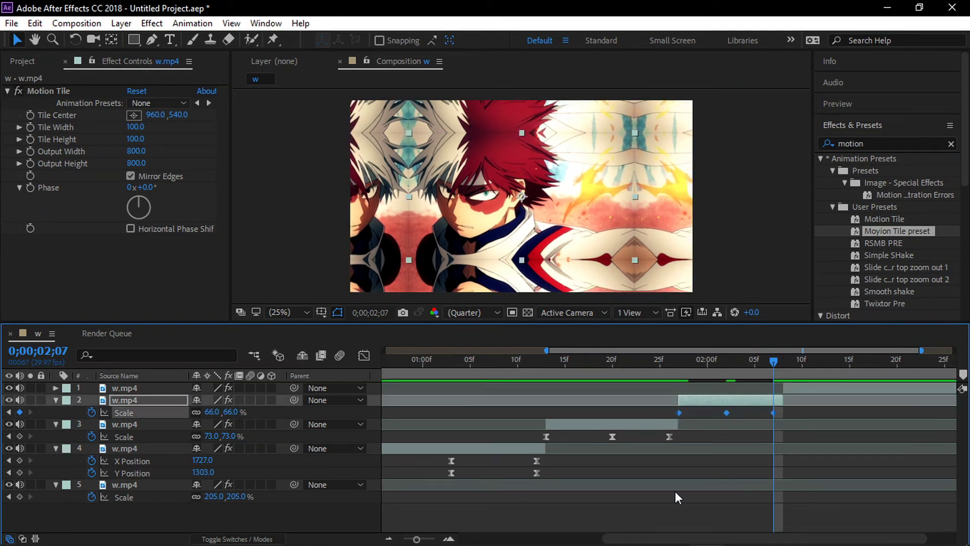
click(364, 355)
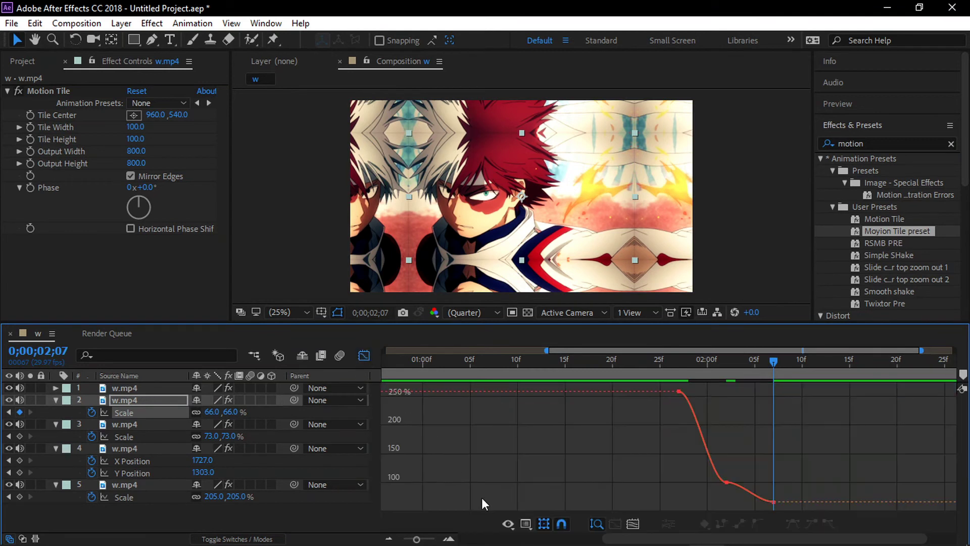
click(635, 522)
click(559, 403)
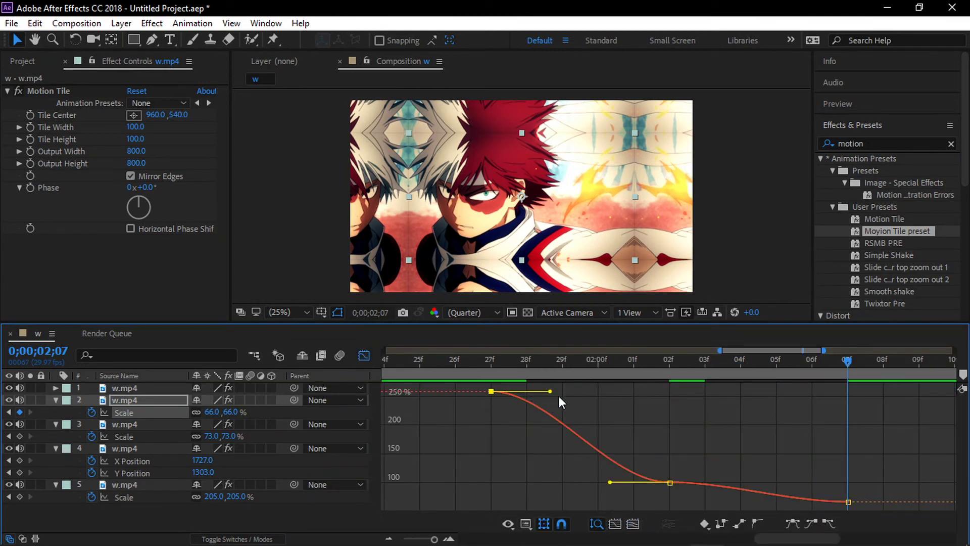
drag(550, 391, 502, 461)
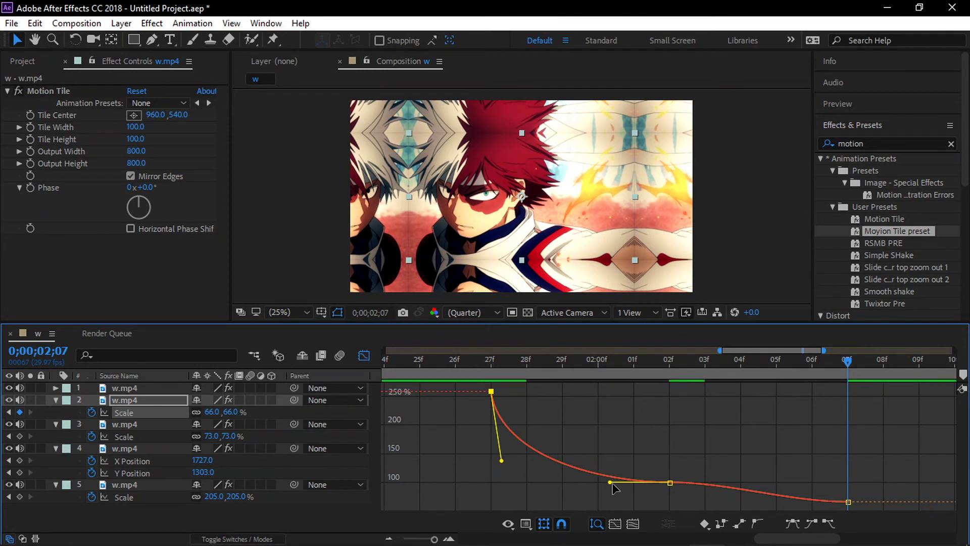
drag(609, 482, 508, 474)
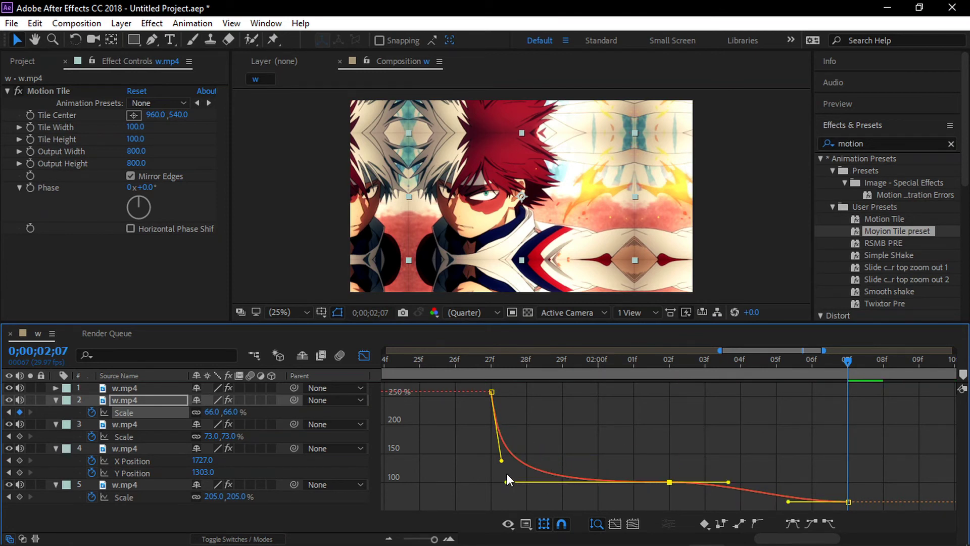
click(710, 480)
drag(728, 482, 855, 486)
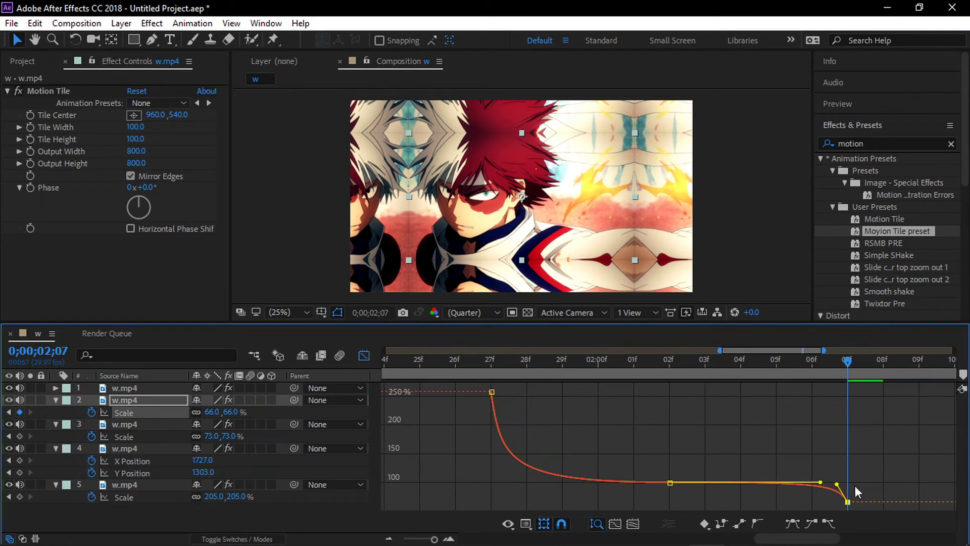
click(364, 356)
drag(433, 539, 414, 539)
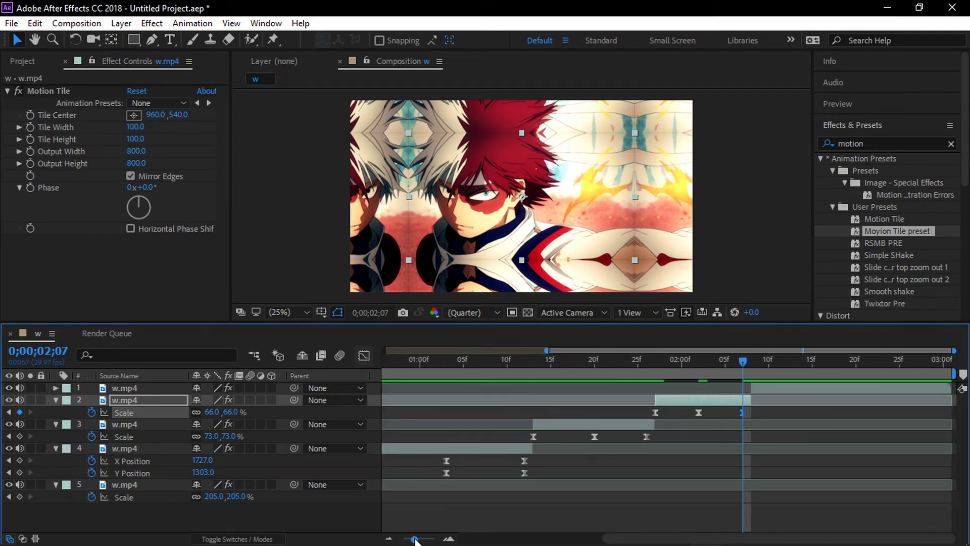
click(771, 390)
Add a Scale keyframe at layer 1's start and enlarge it to about 205%
key(Page_Down)
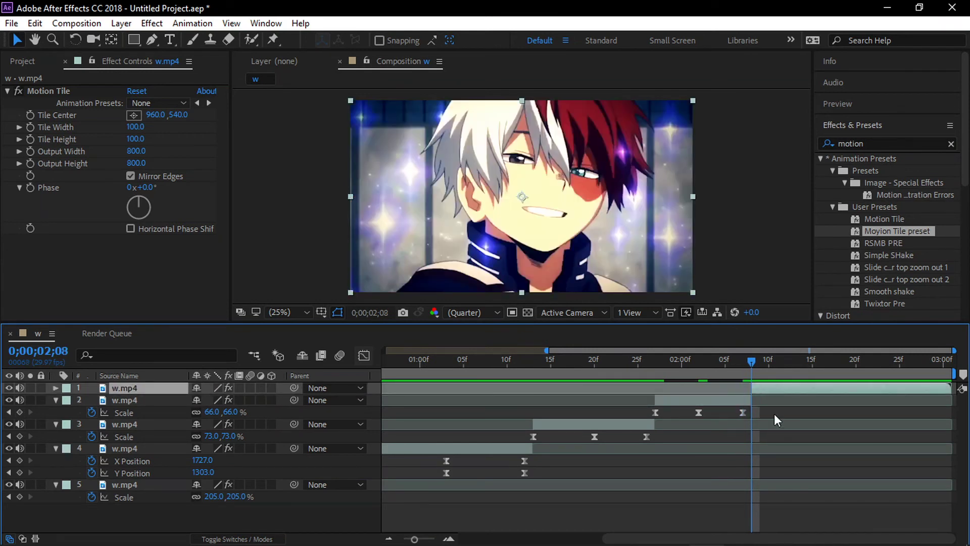
key(alt+shift+s)
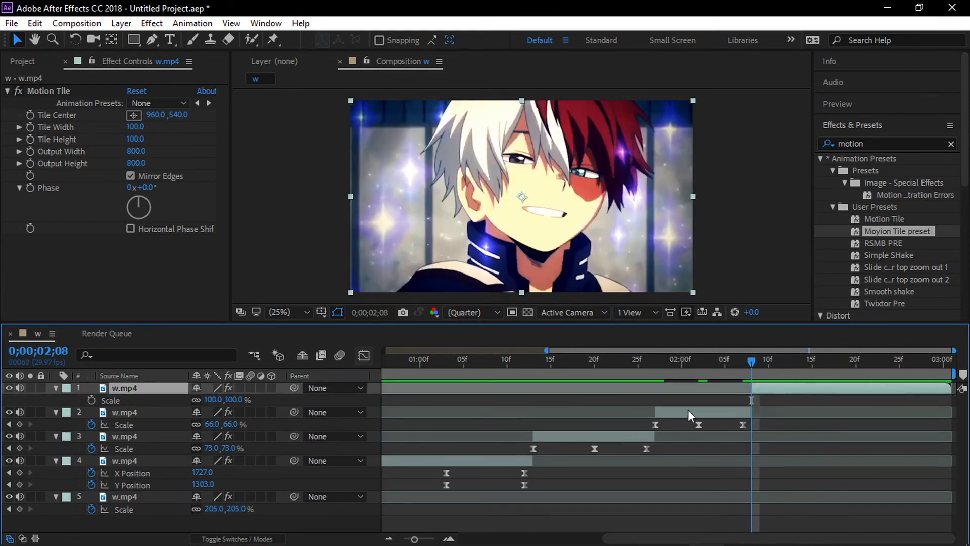
click(93, 400)
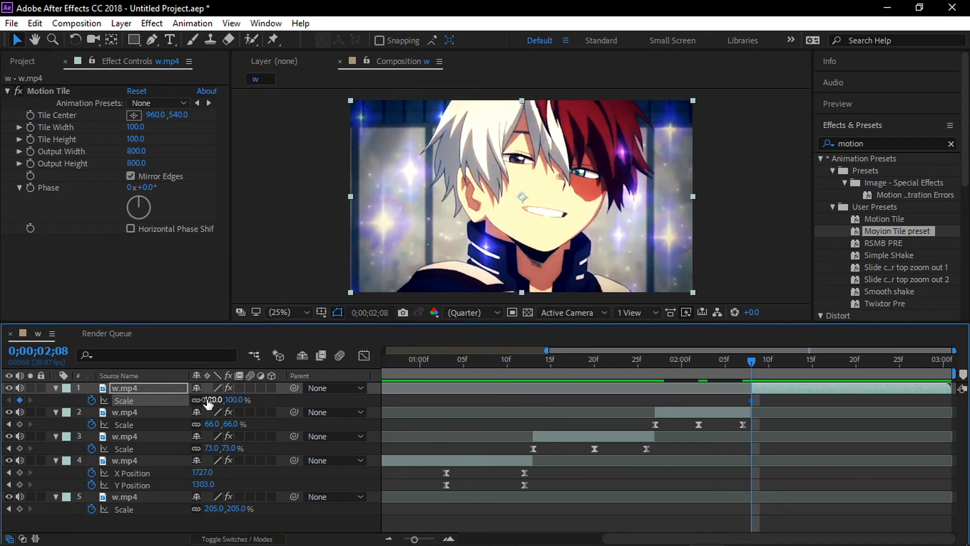
drag(208, 401, 281, 395)
Set layer 1's Scale to 100% at 0;00;02;20
click(834, 359)
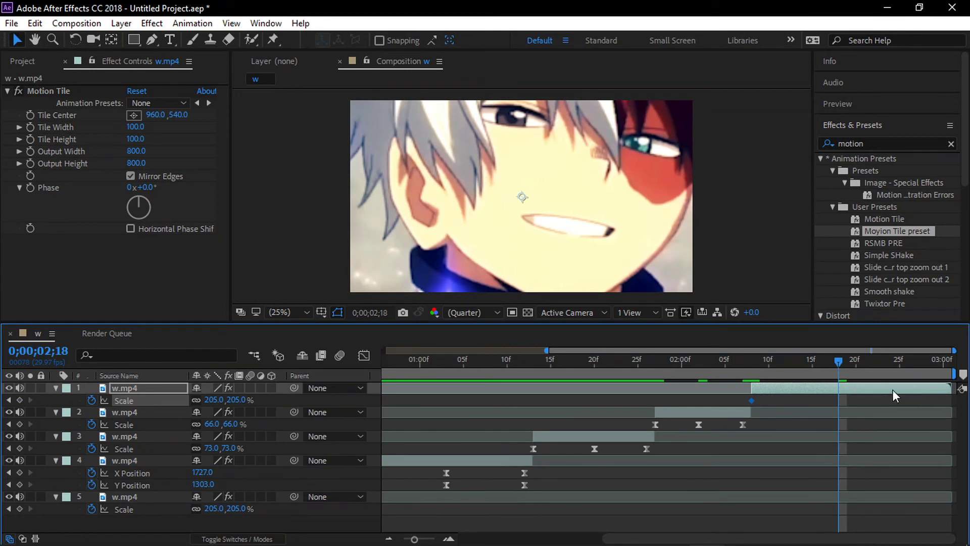
click(854, 365)
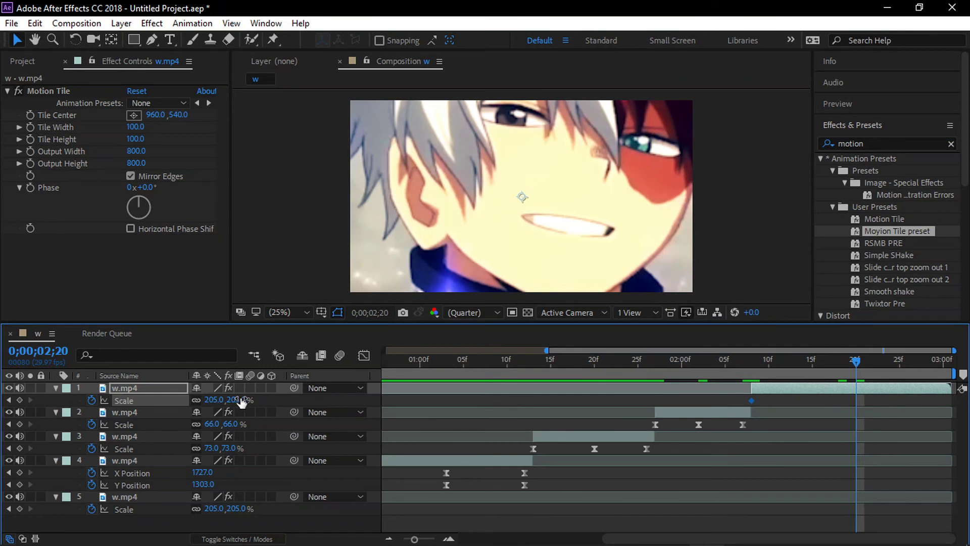
click(208, 400)
text(100)
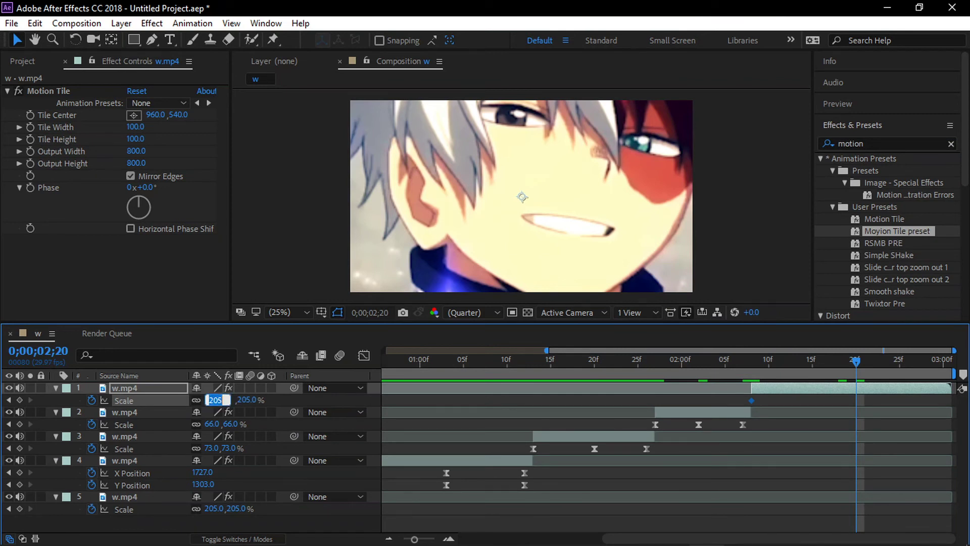
key(Return)
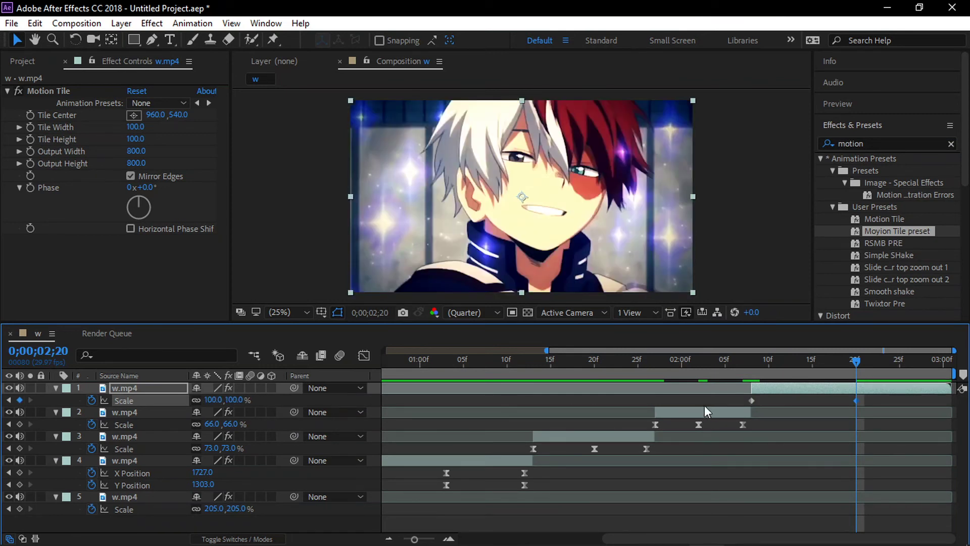
Select both Scale keyframes, check their eased curve in the Graph Editor, then view the whole comp
drag(738, 405, 896, 399)
click(364, 355)
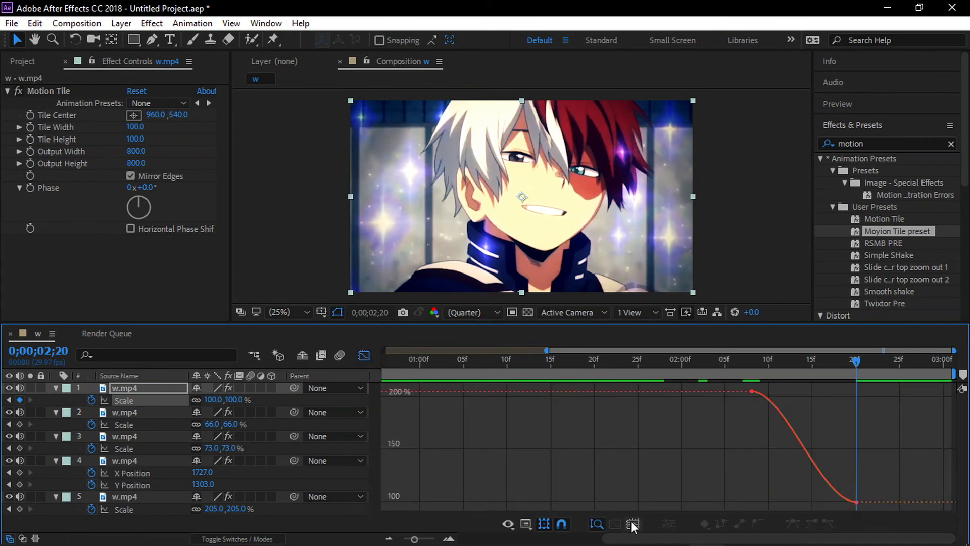
click(364, 355)
drag(546, 350, 384, 350)
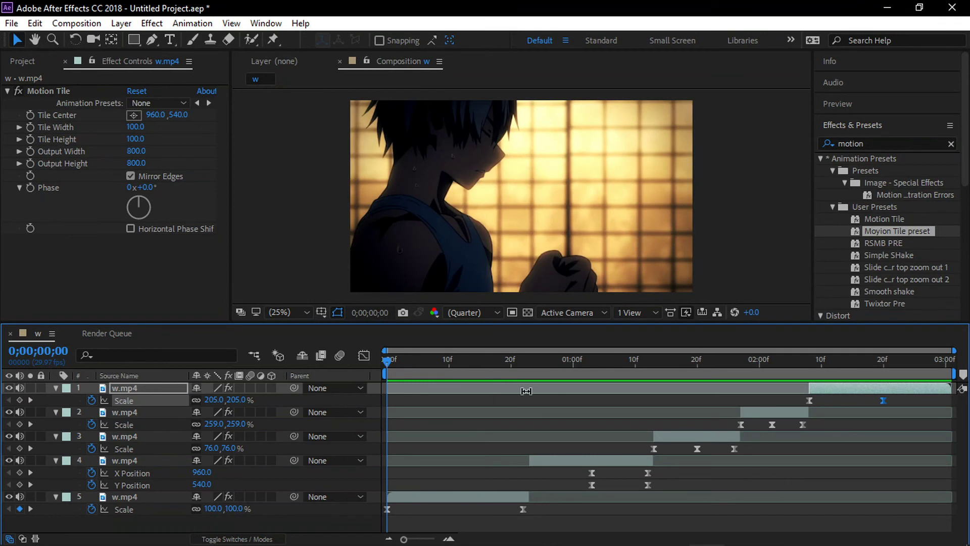
Pre-compose all five w.mp4 layers into 'Pre-comp 1', keeping Move all attributes
click(368, 520)
drag(372, 526, 258, 332)
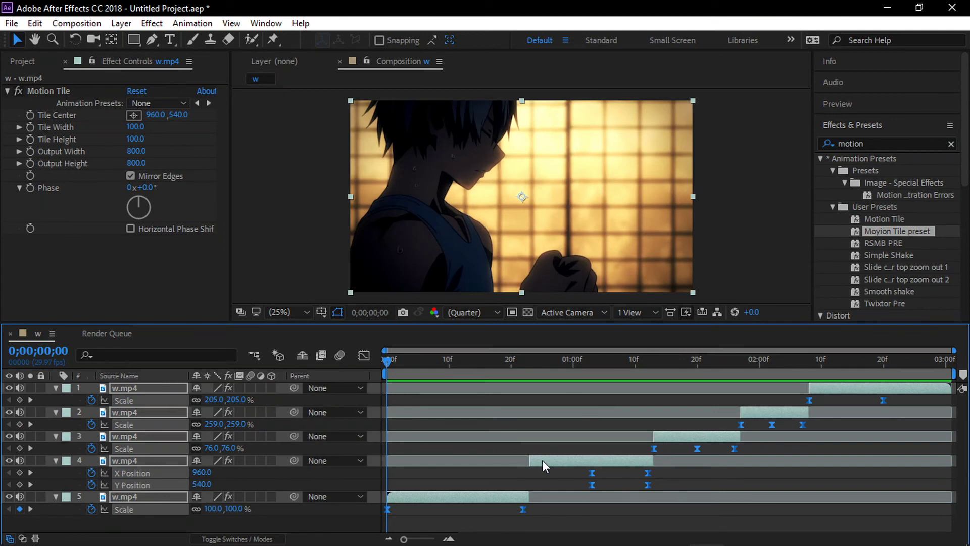
right_click(472, 495)
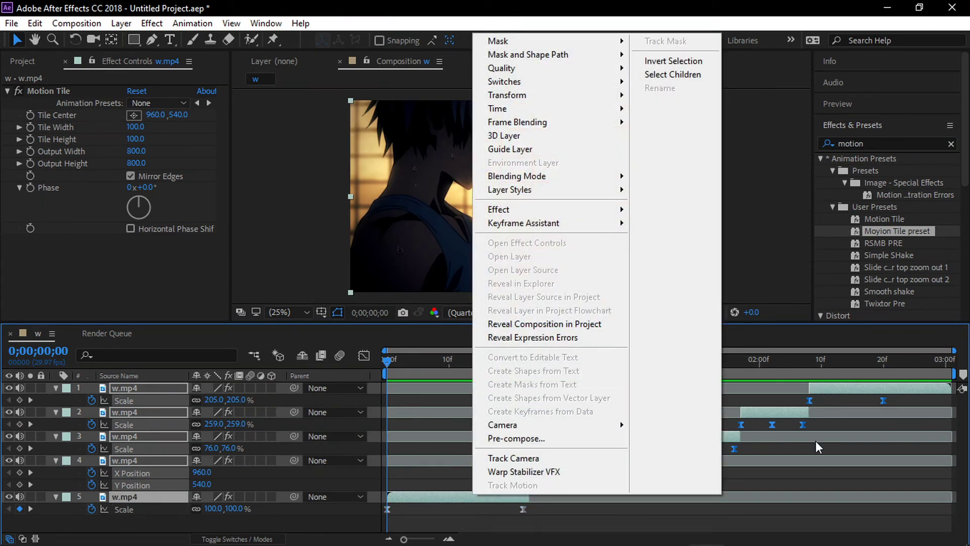
click(553, 438)
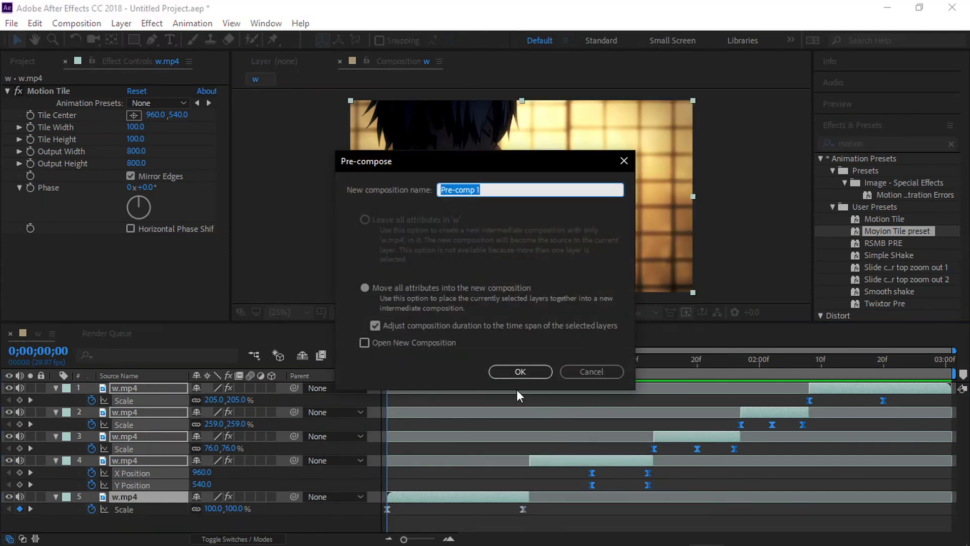
click(521, 372)
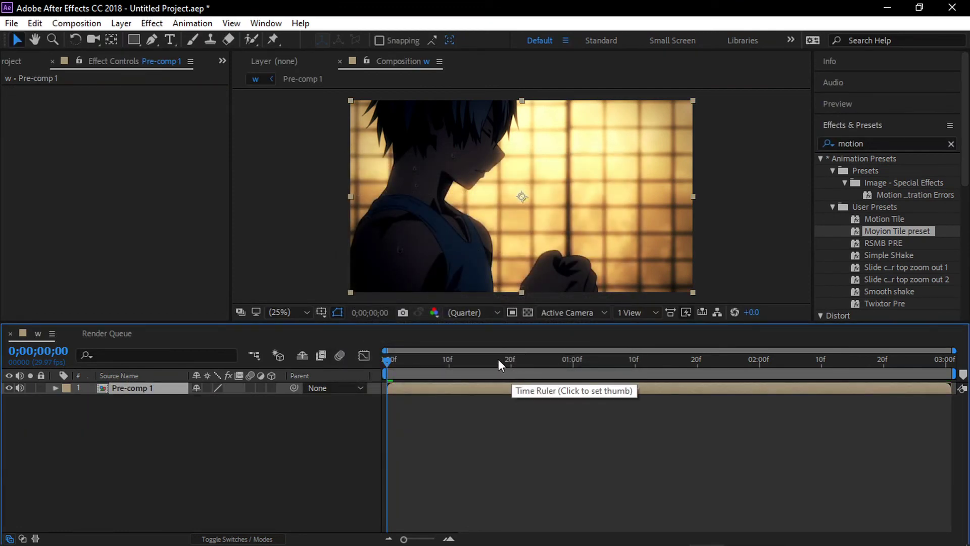
Preview the comp, return to frame 0, and enable motion blur for comp w and Pre-comp 1
key(space)
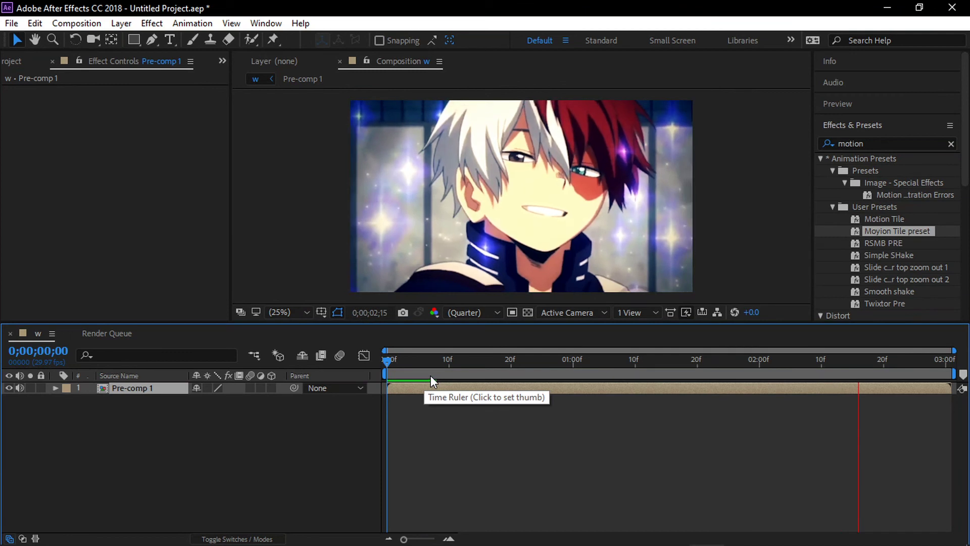
key(space)
drag(396, 366, 385, 367)
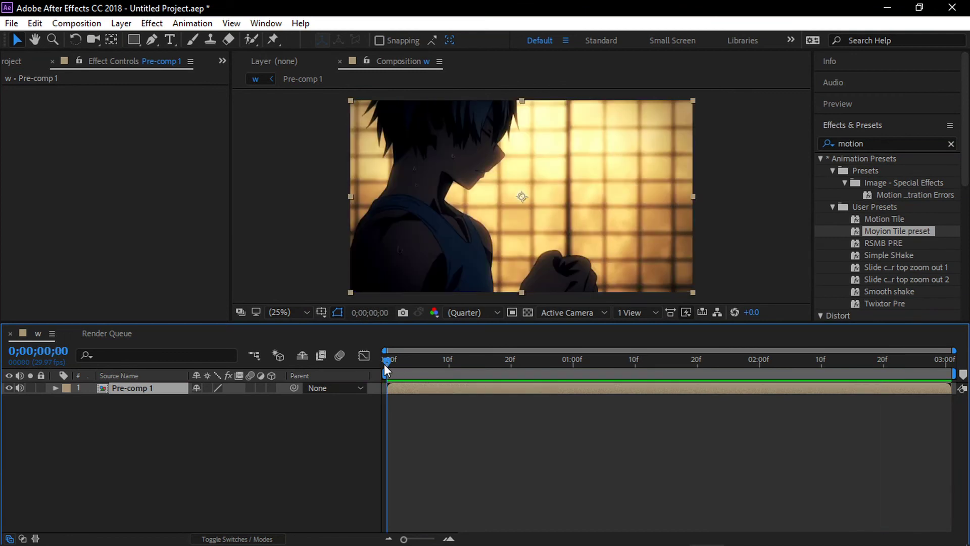
click(339, 354)
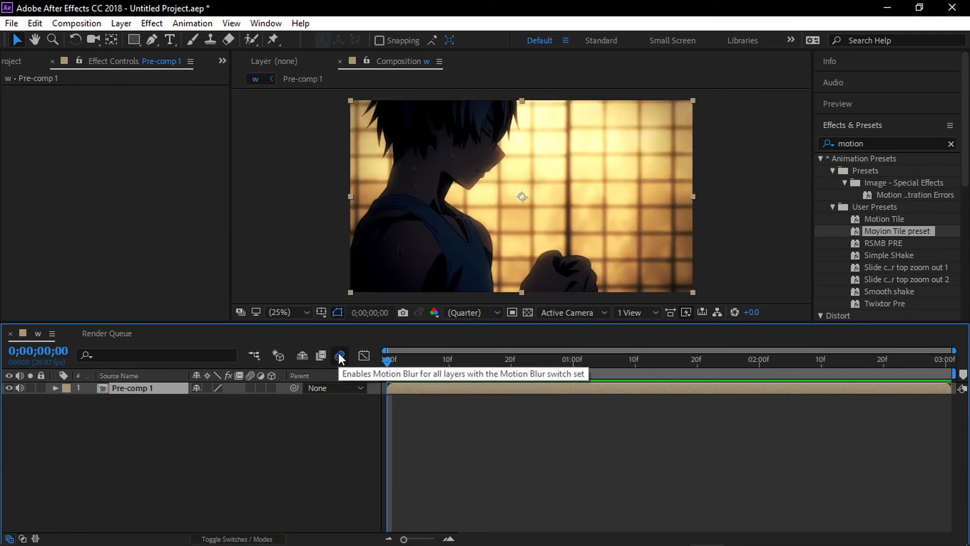
click(249, 387)
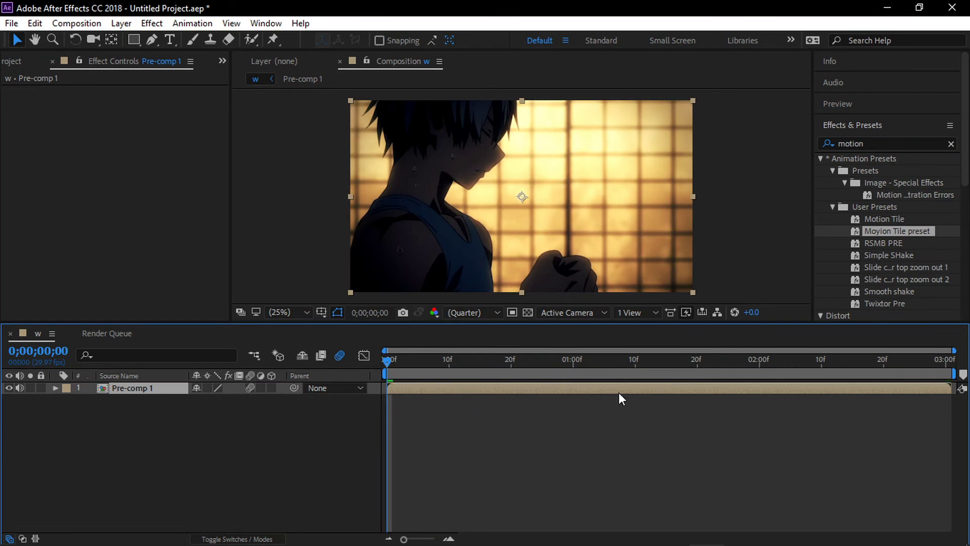
Search 'rsmb' in Effects & Presets and apply the RSMB PRE preset to Pre-comp 1
click(874, 143)
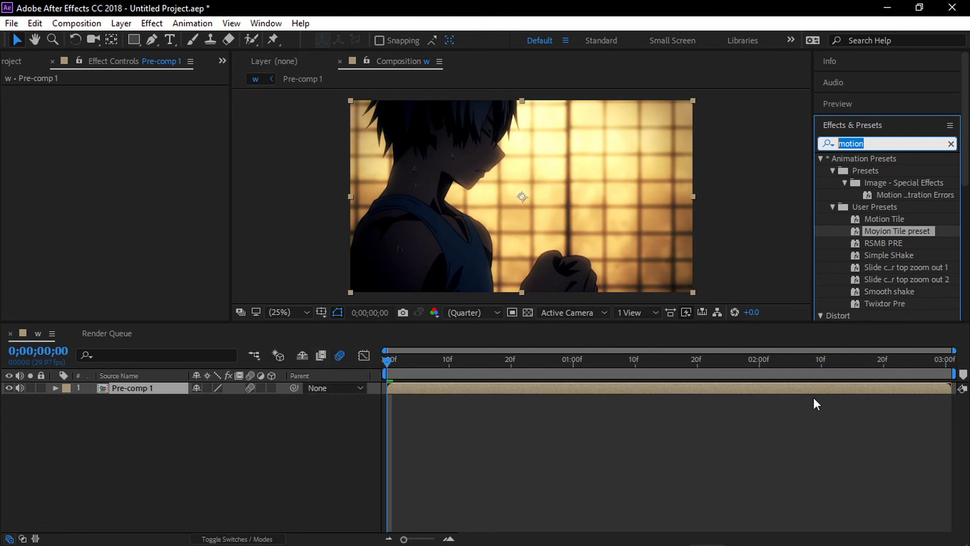
text(real)
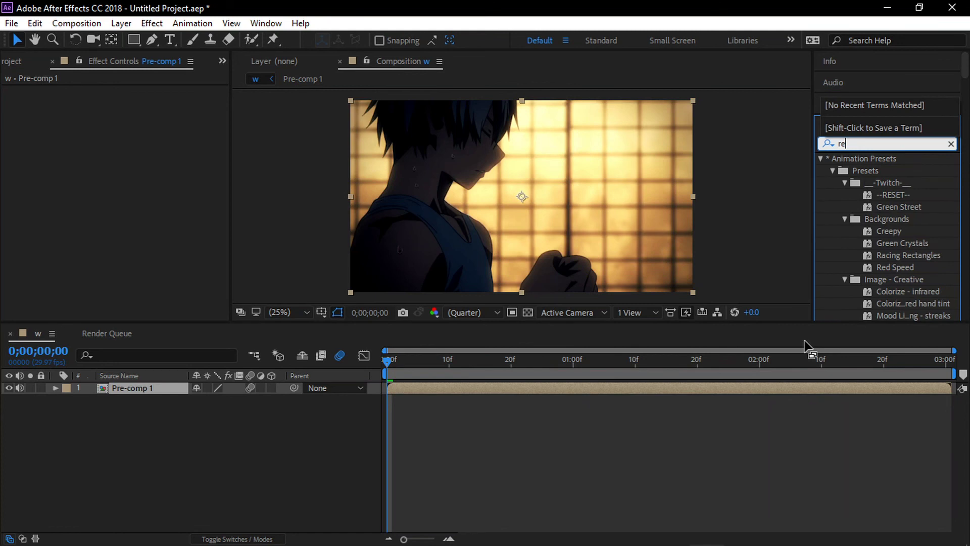
key(BackSpace)
key(BackSpace)
key(BackSpace)
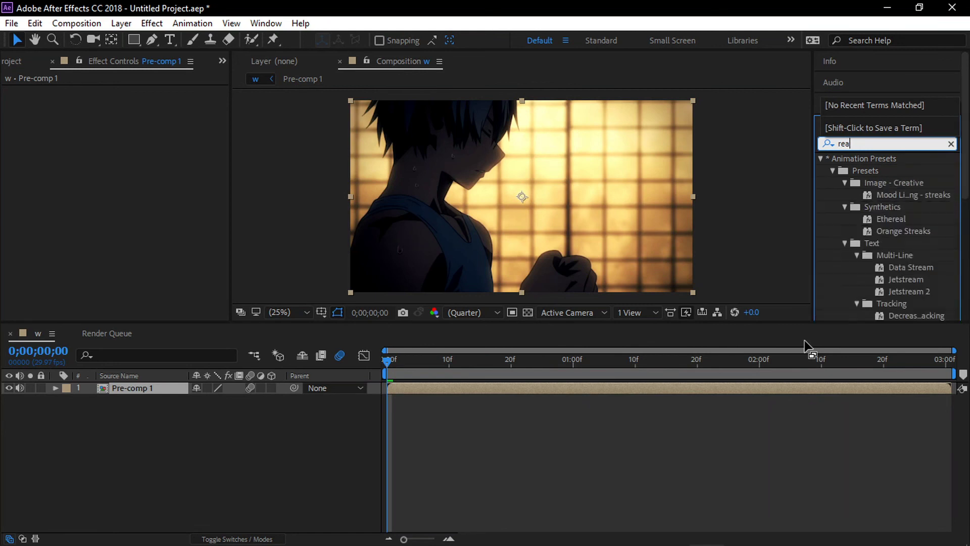
text(smb)
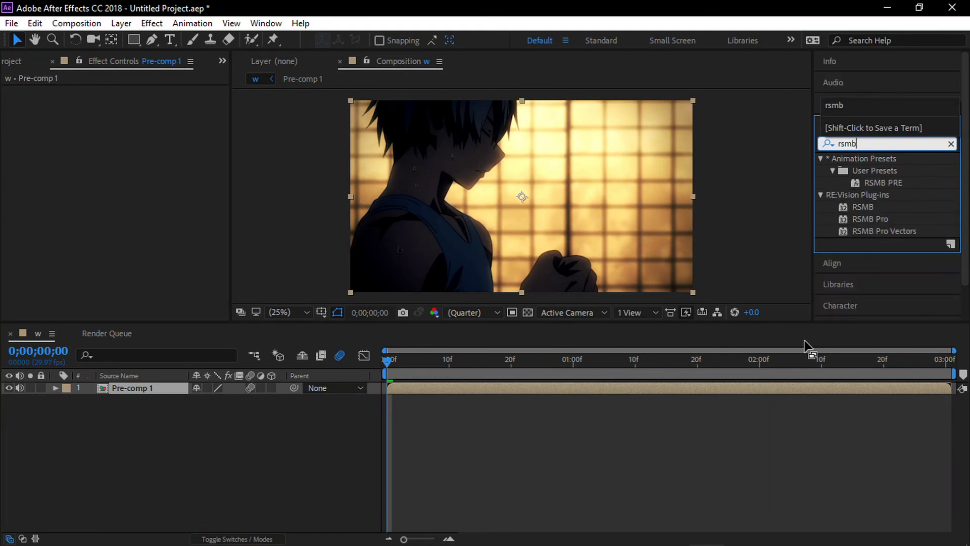
click(868, 183)
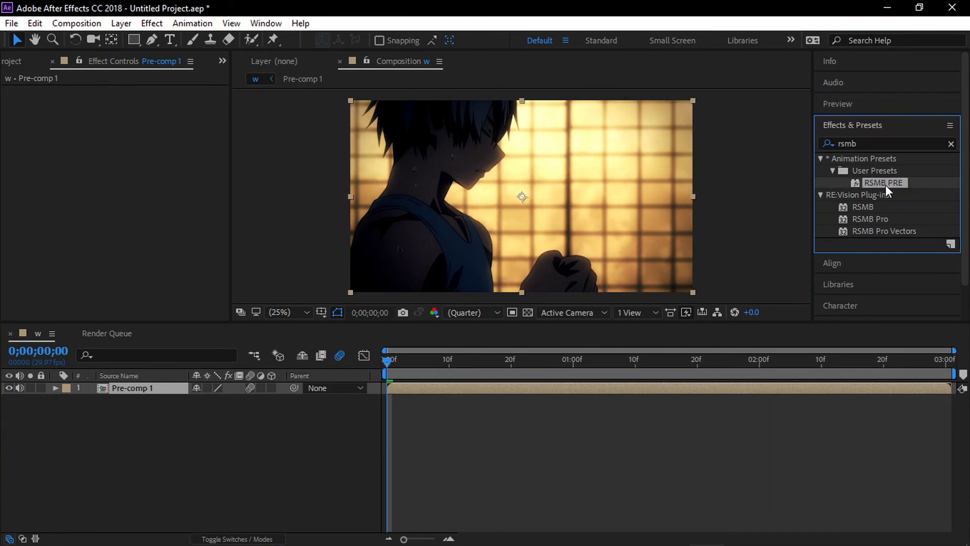
drag(895, 183, 419, 388)
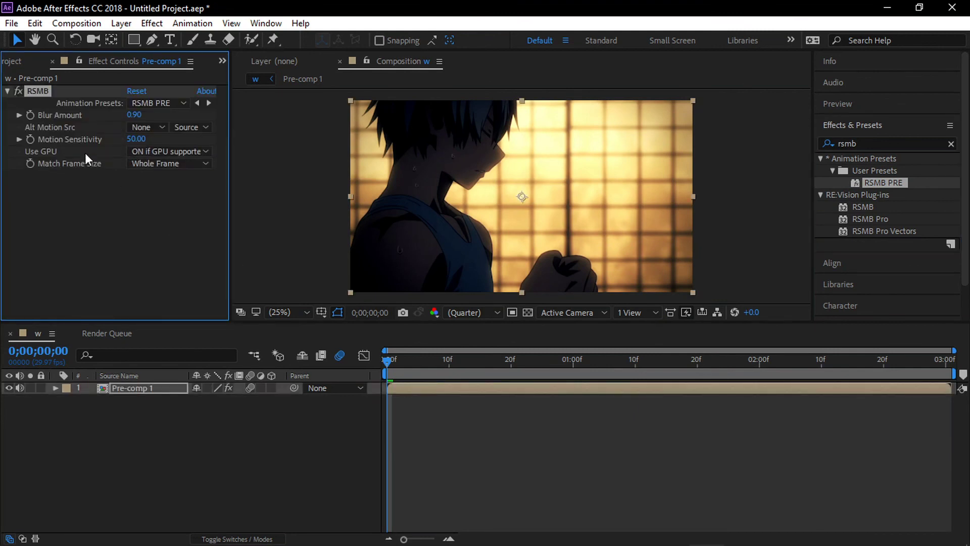